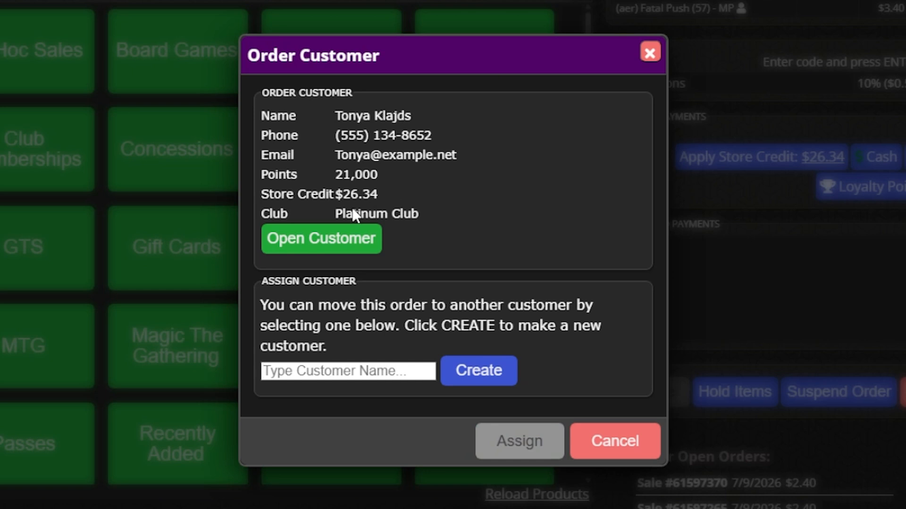
Step: View the customer's full profile, search another customer name, then close without reassigning the order
left_click(320, 246)
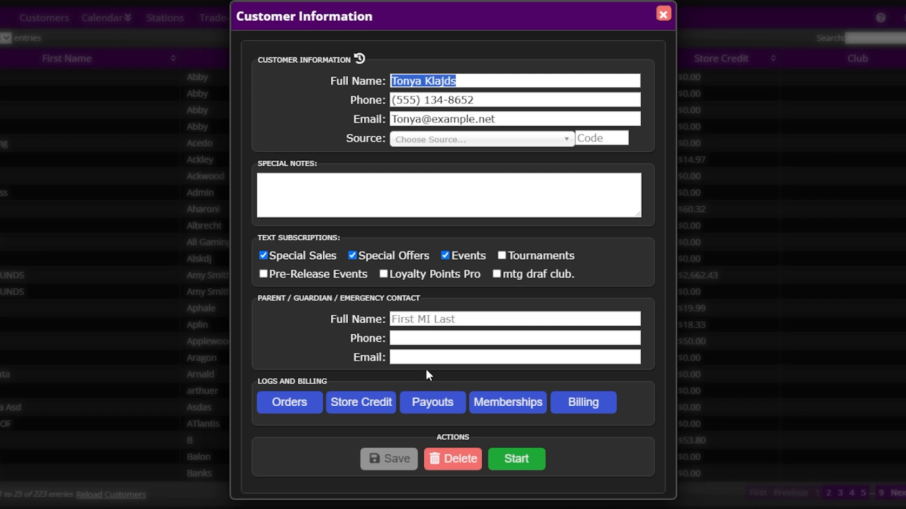
left_click(519, 460)
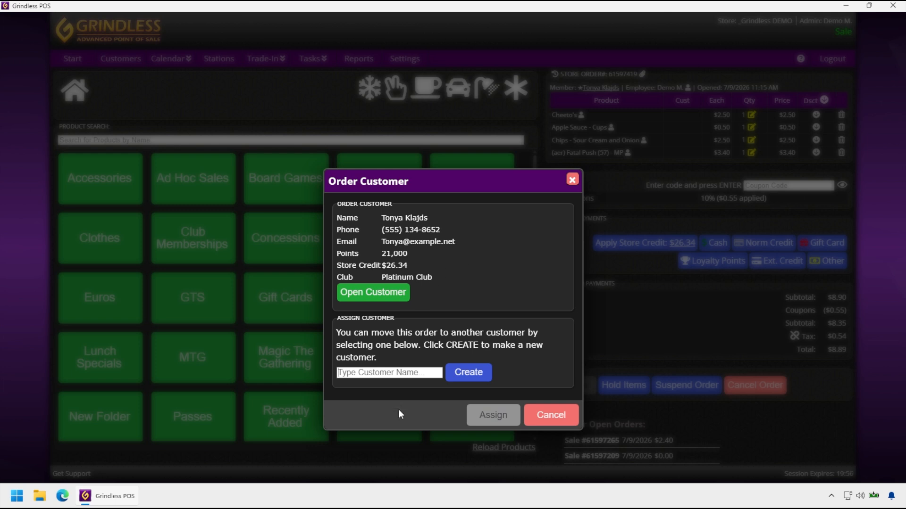
type("jason")
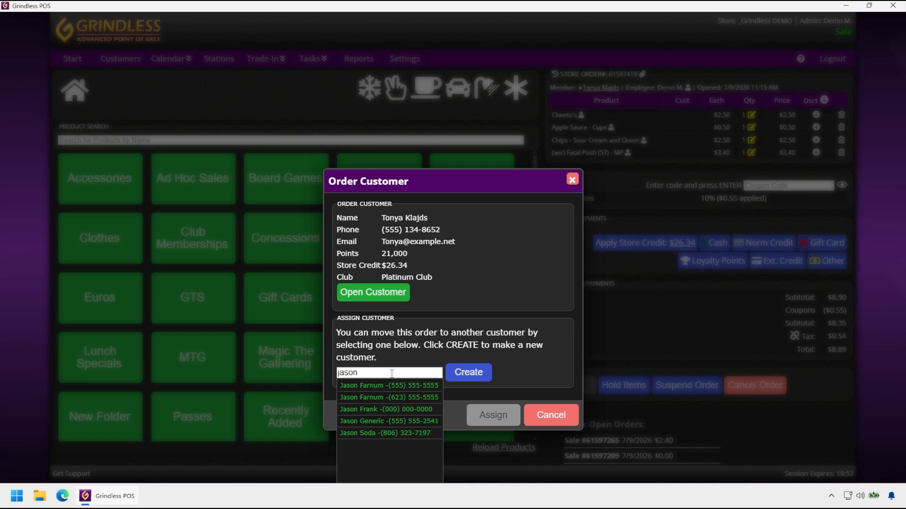
left_click(535, 320)
key("Escape")
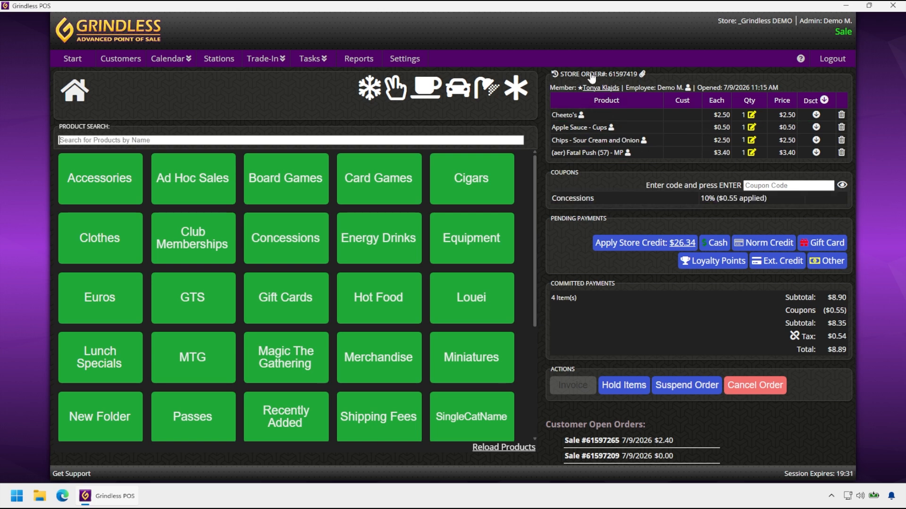
Step: Choose eBay as the order channel for the $8.89 store order
left_click(590, 74)
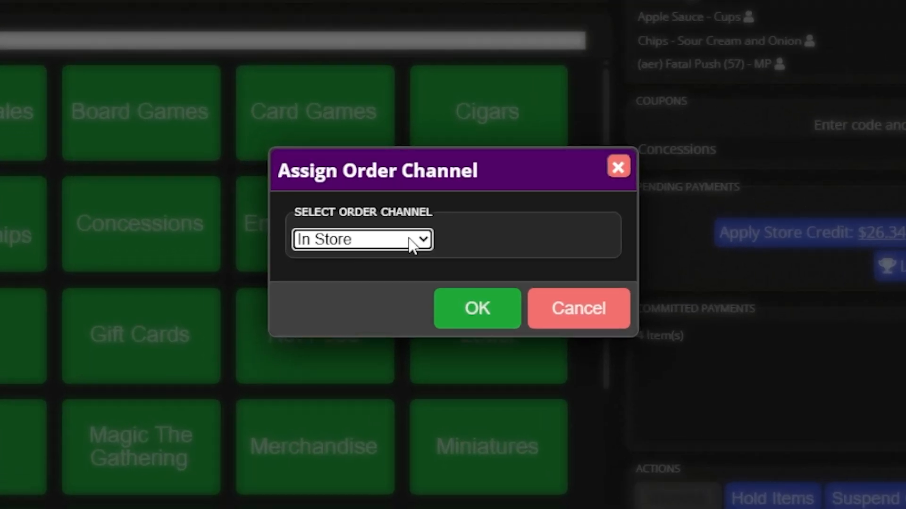
left_click(412, 242)
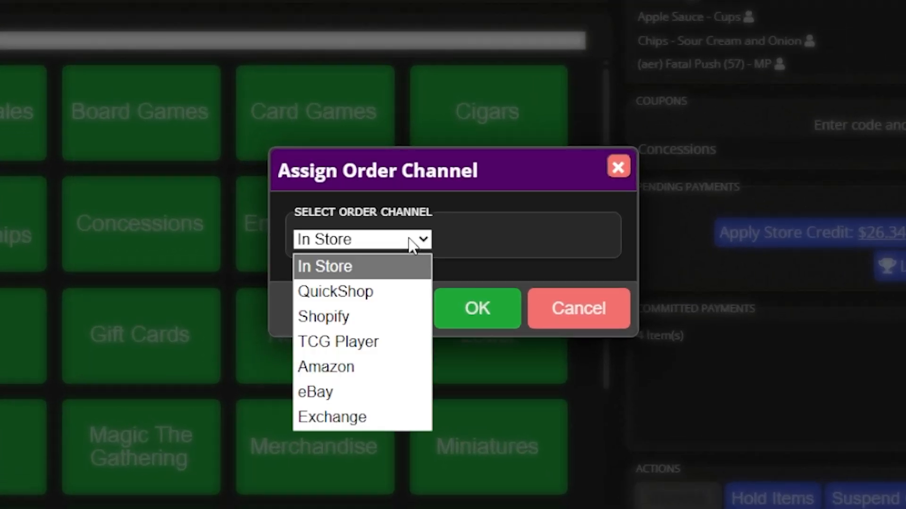
left_click(349, 396)
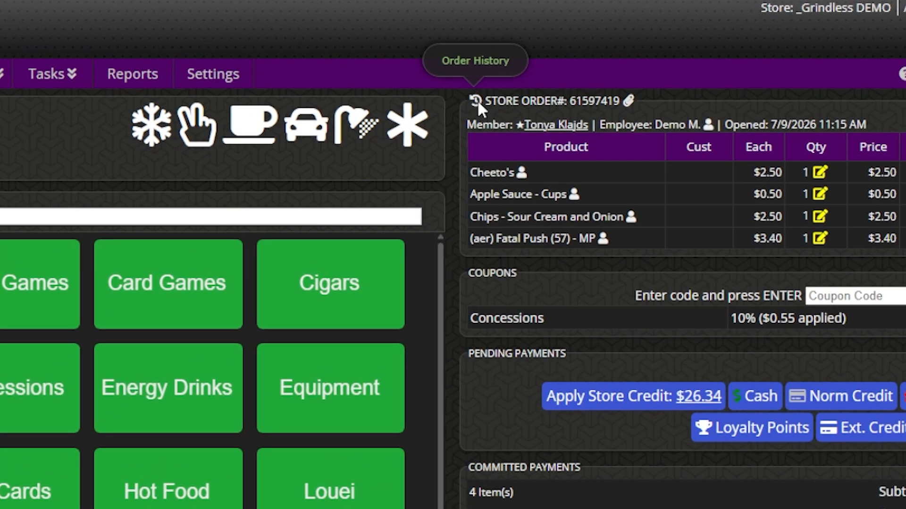
left_click(476, 100)
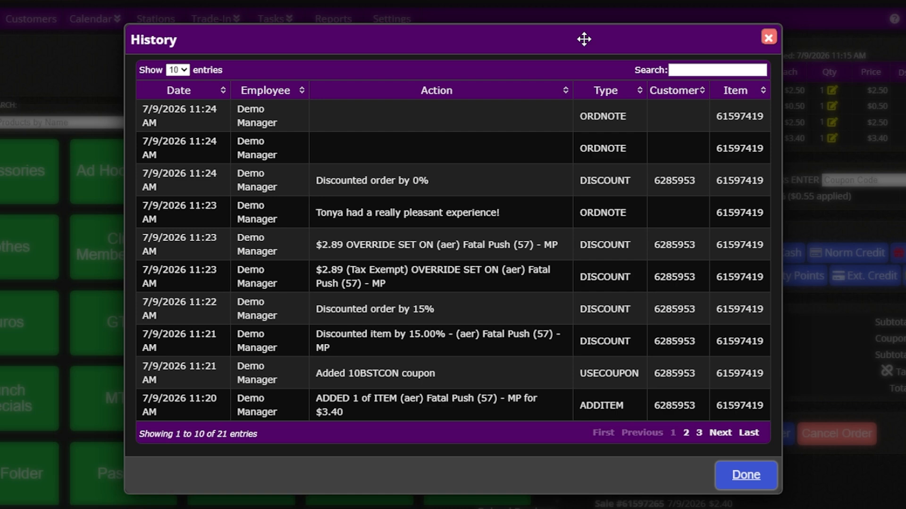
left_click(718, 436)
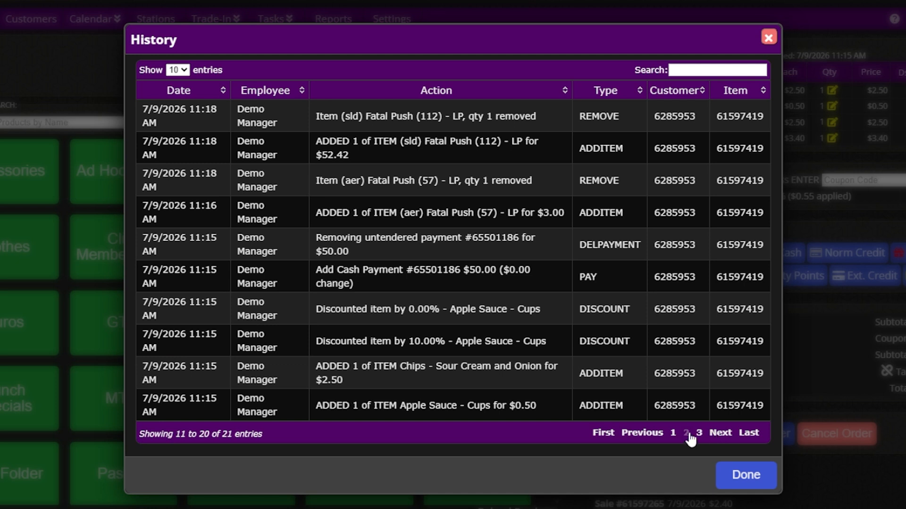
left_click(609, 434)
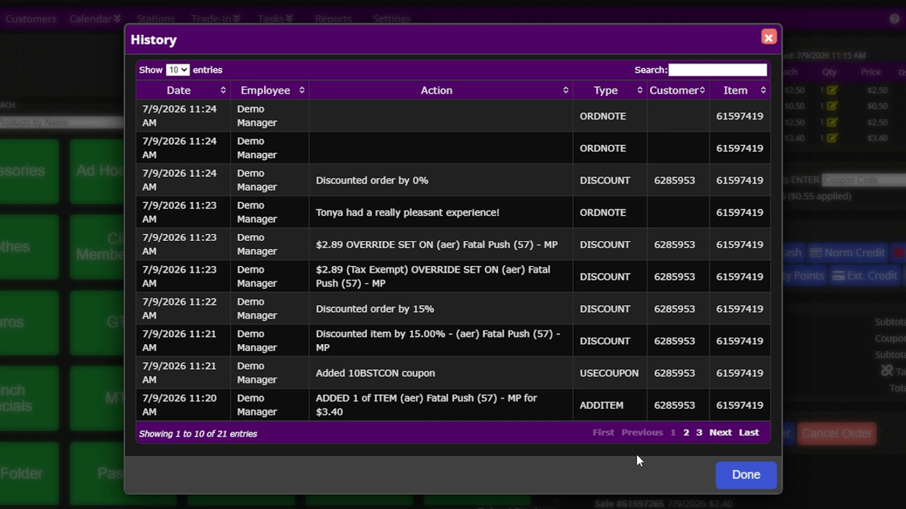
left_click(769, 38)
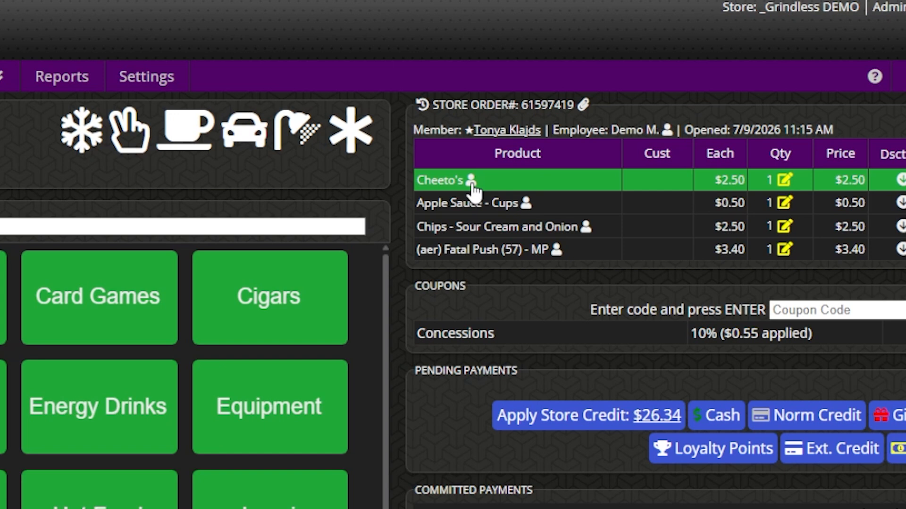
Step: Assign a different employee as sales associate on the Fatal Push line
mouse_move(616, 92)
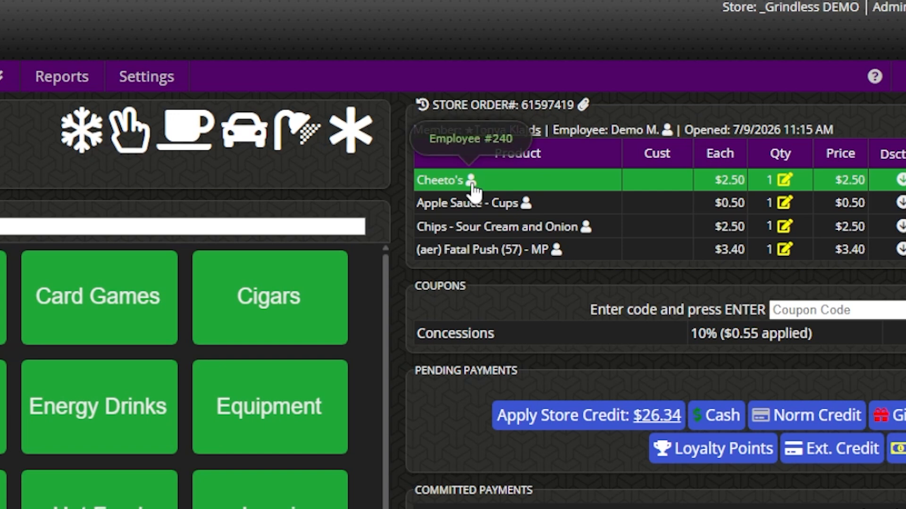
mouse_move(558, 252)
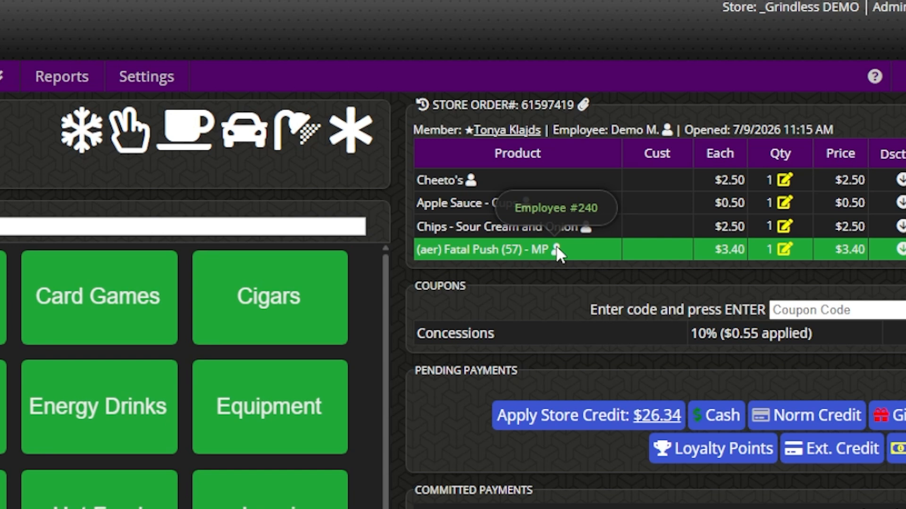
left_click(556, 249)
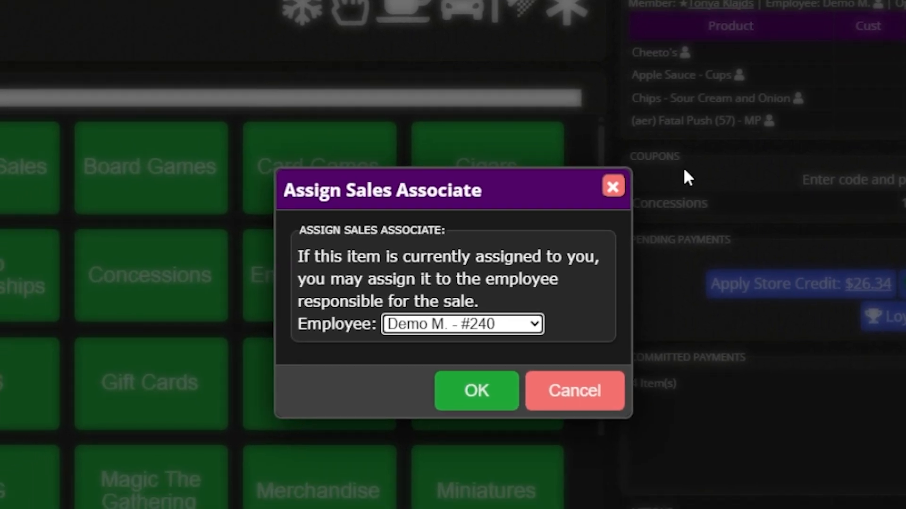
left_click(493, 324)
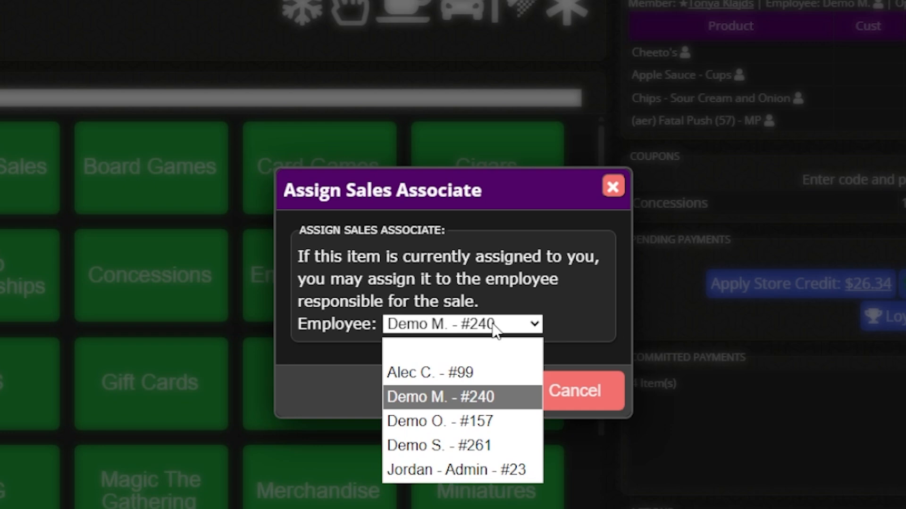
left_click(482, 371)
left_click(477, 392)
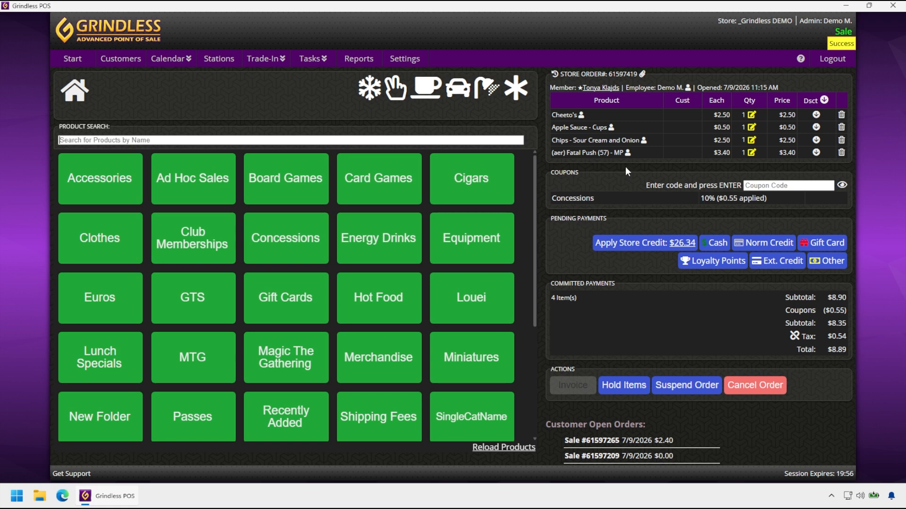
left_click(641, 156)
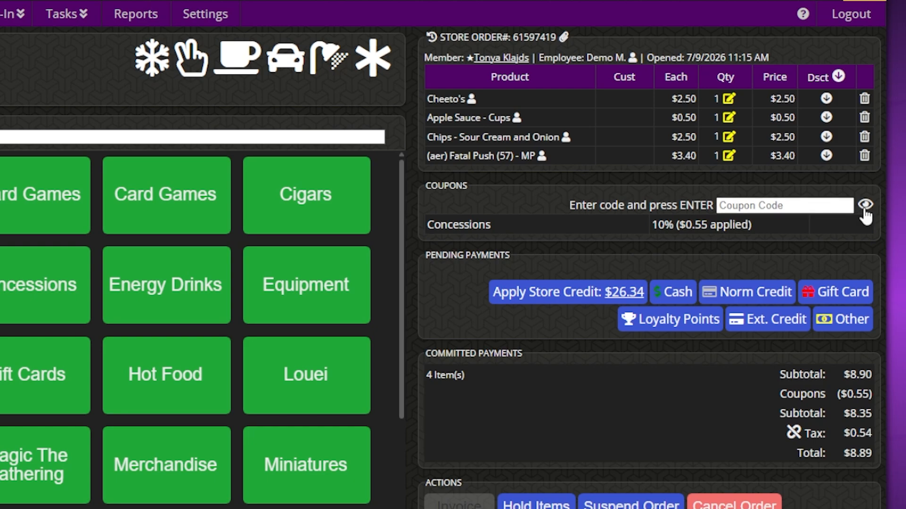
Step: Apply the 10BSTCON 10% Off MTG Card coupon from Available Coupons, lowering the total to $8.53
left_click(866, 208)
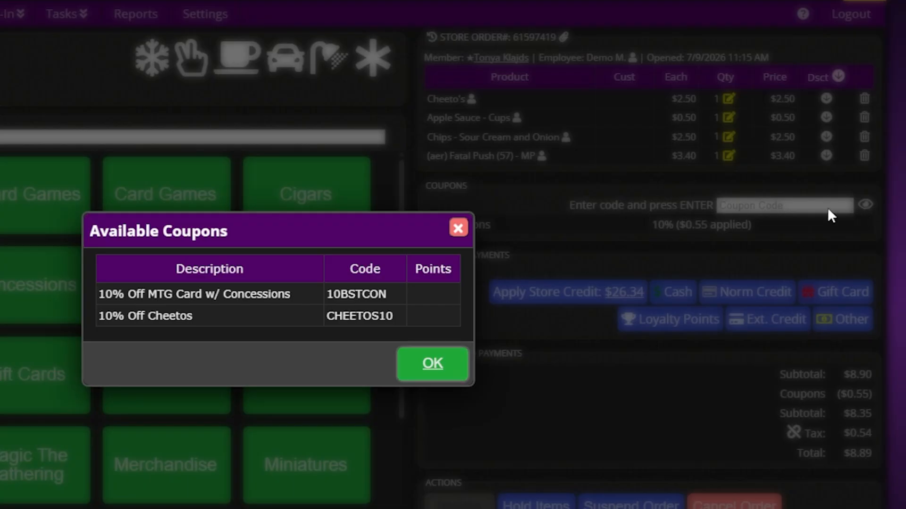
left_click(279, 290)
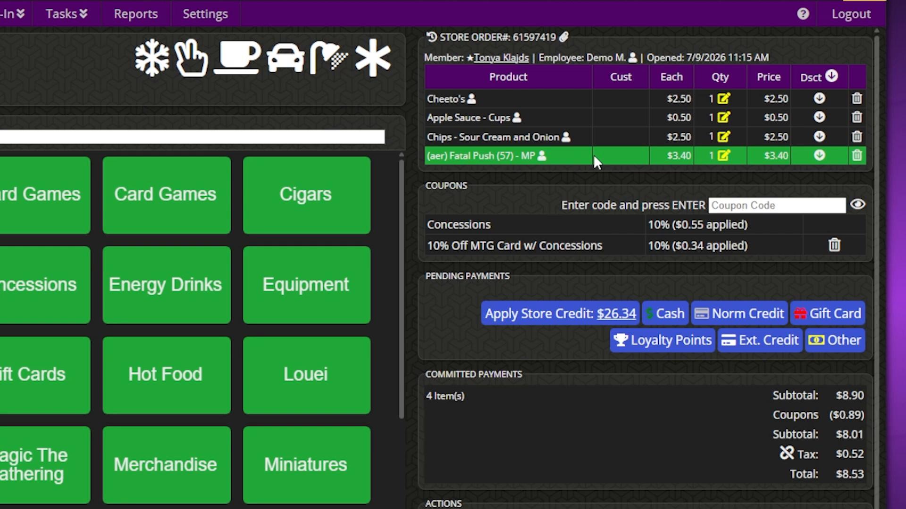
Step: Delete Fatal Push from the order and re-add the $3.40 card from a product search
left_click(858, 157)
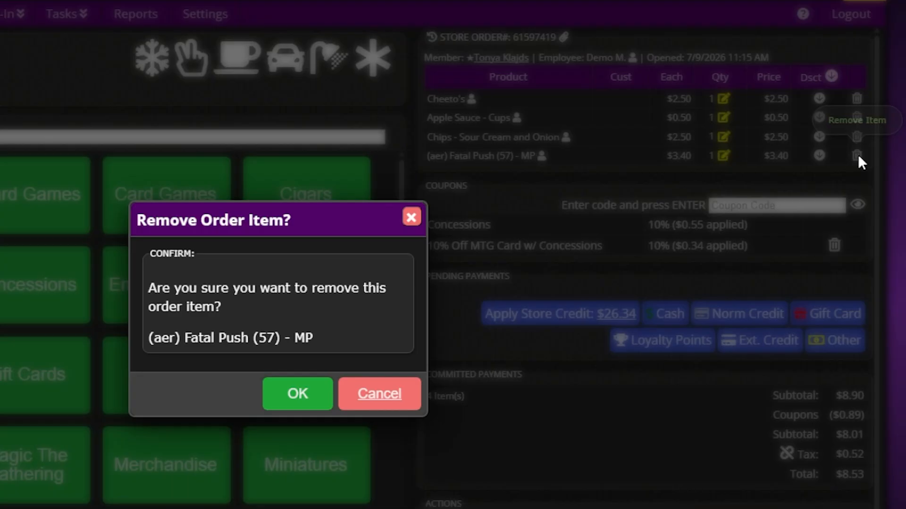
left_click(322, 397)
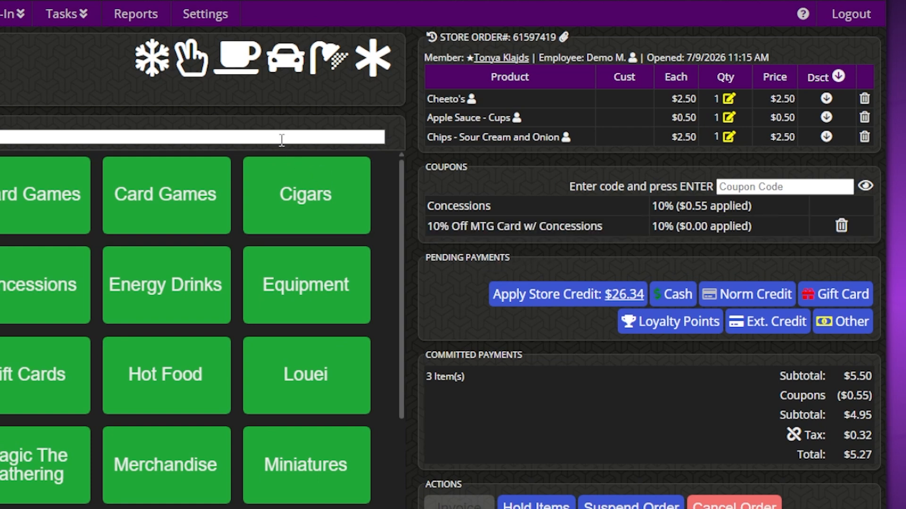
key("Return")
left_click(258, 198)
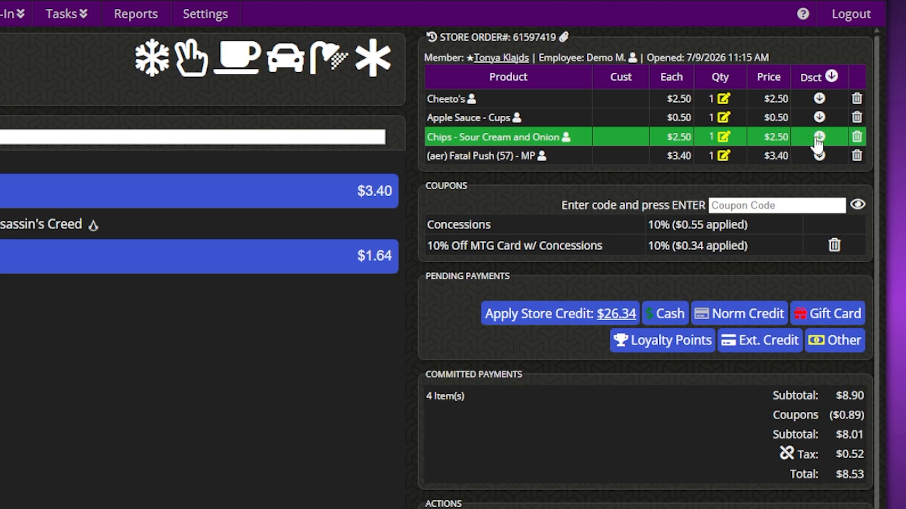
Step: Apply a 15% discount to the Chips line, then to all items in the order
left_click(819, 137)
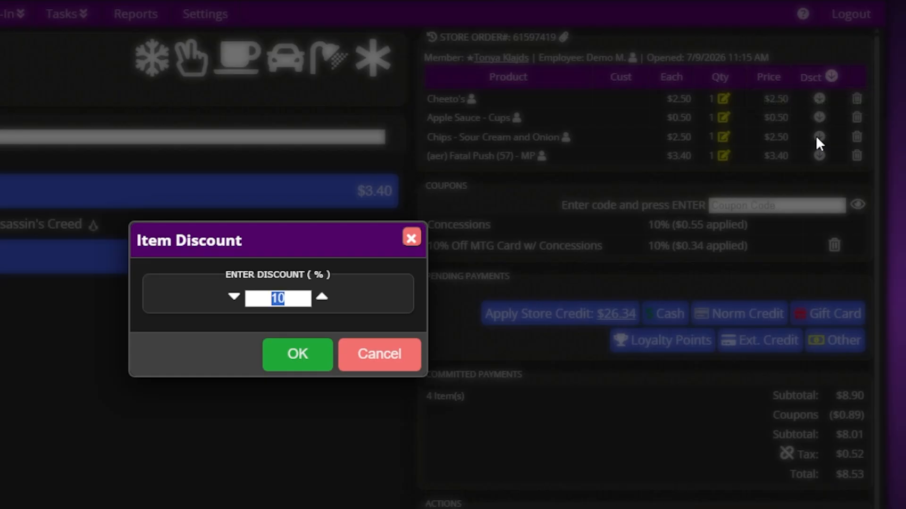
type("15")
key("Return")
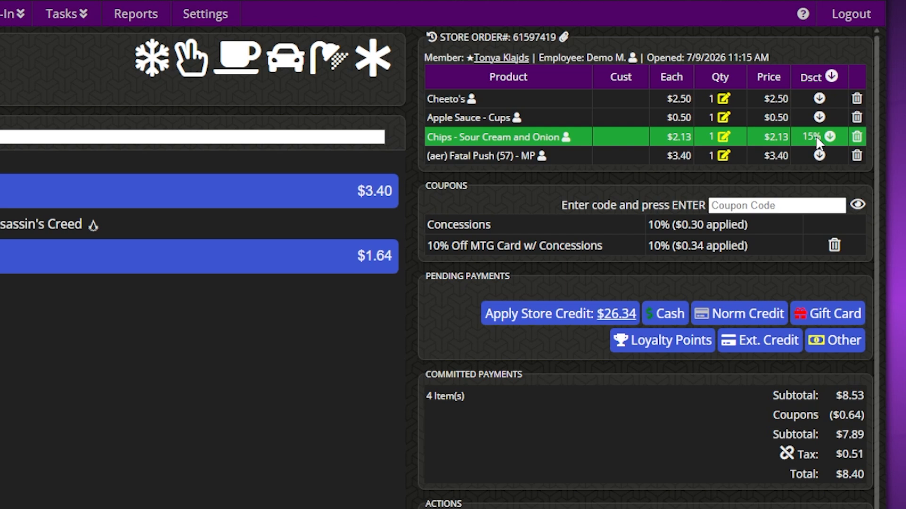
left_click(831, 76)
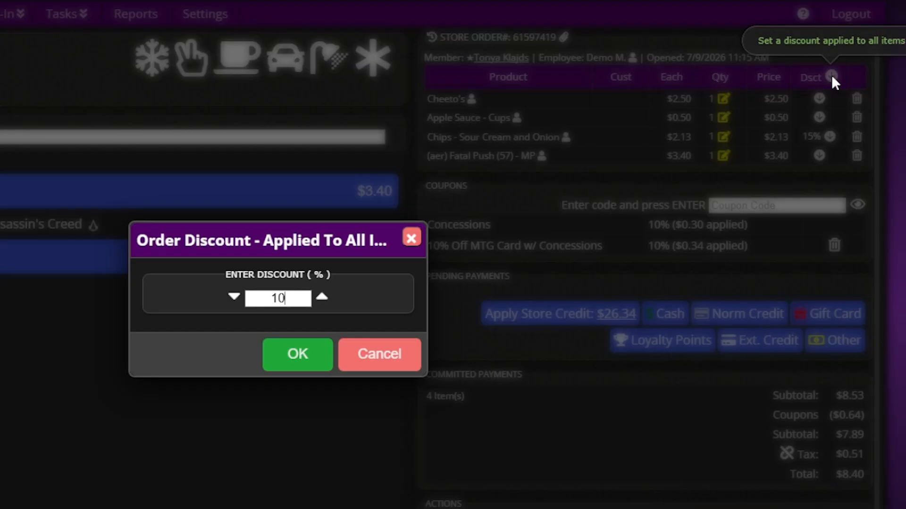
key("ctrl+a")
type("15")
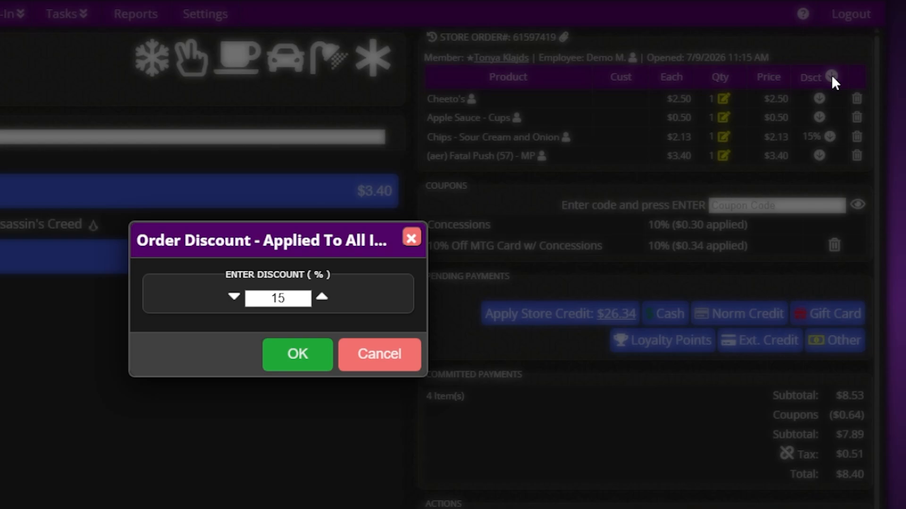
key("Return")
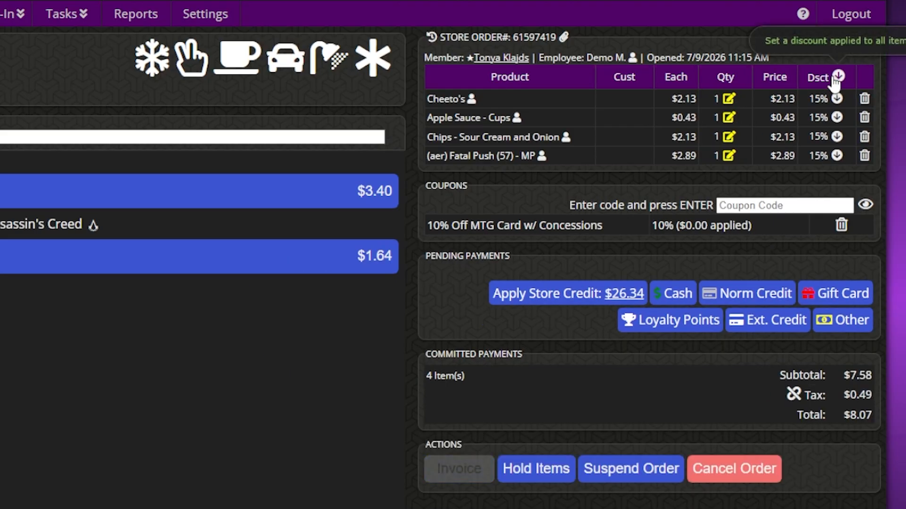
Step: Reset the order-wide discount to 0% so every item is back at full price
left_click(835, 78)
type("0")
key("Return")
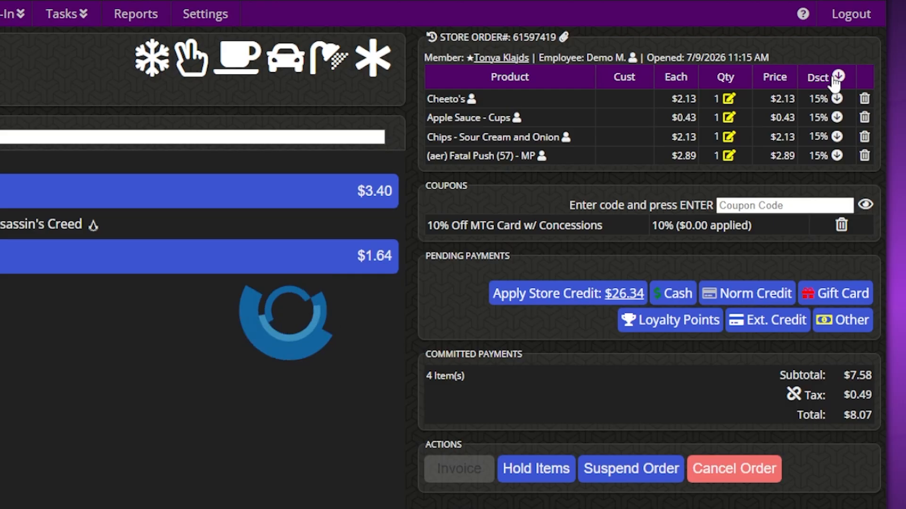
Step: Try cutting the Cheeto's price to $2.00, which is refused
left_click(772, 103)
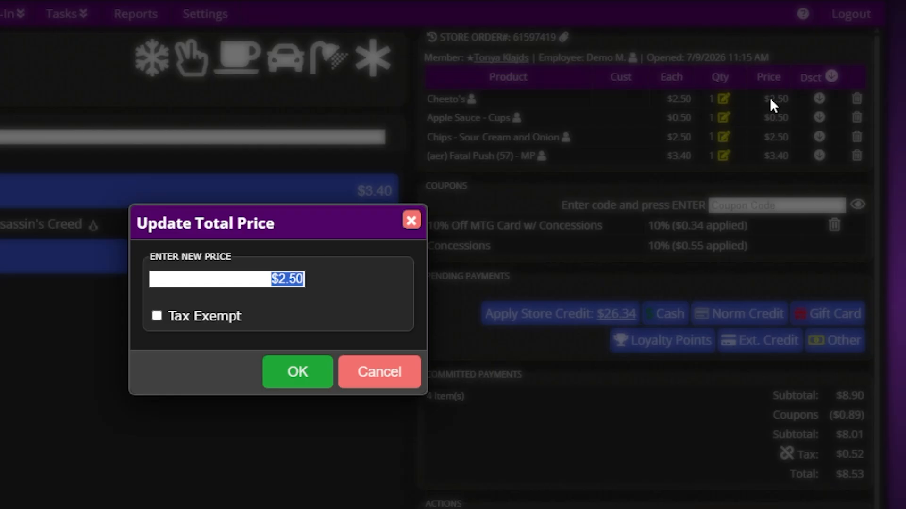
type("200")
key("Return")
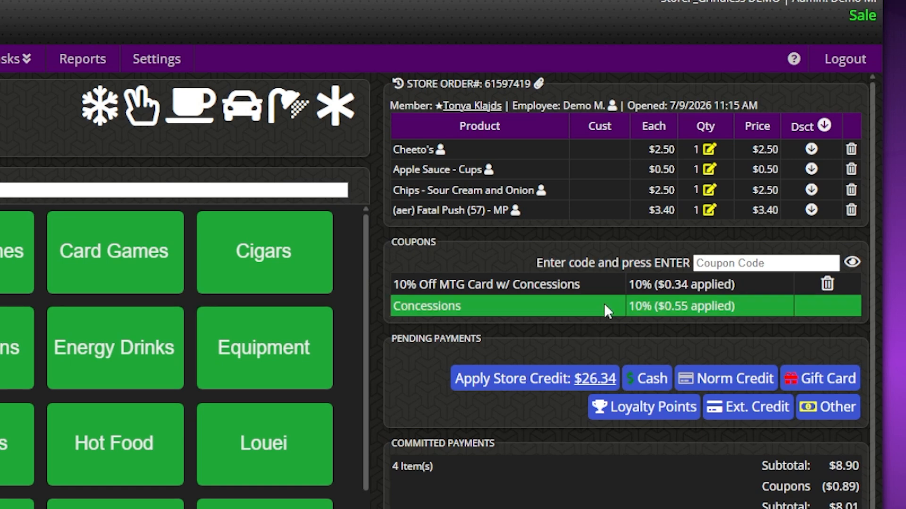
Step: Mark the $3.40 Fatal Push item as tax exempt
left_click(760, 215)
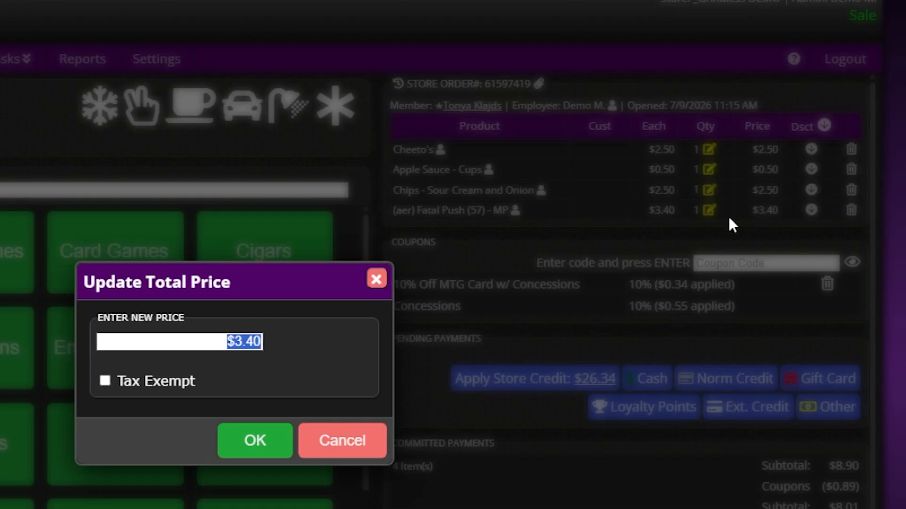
left_click(152, 389)
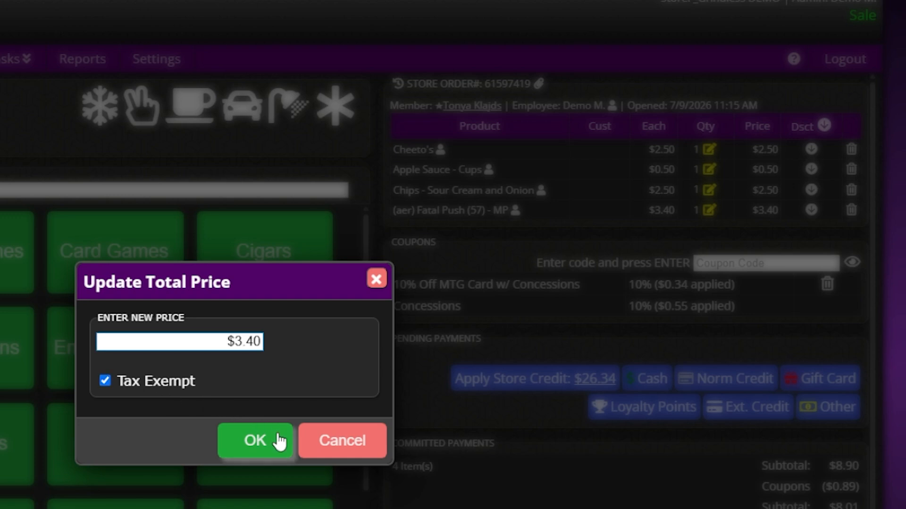
left_click(255, 440)
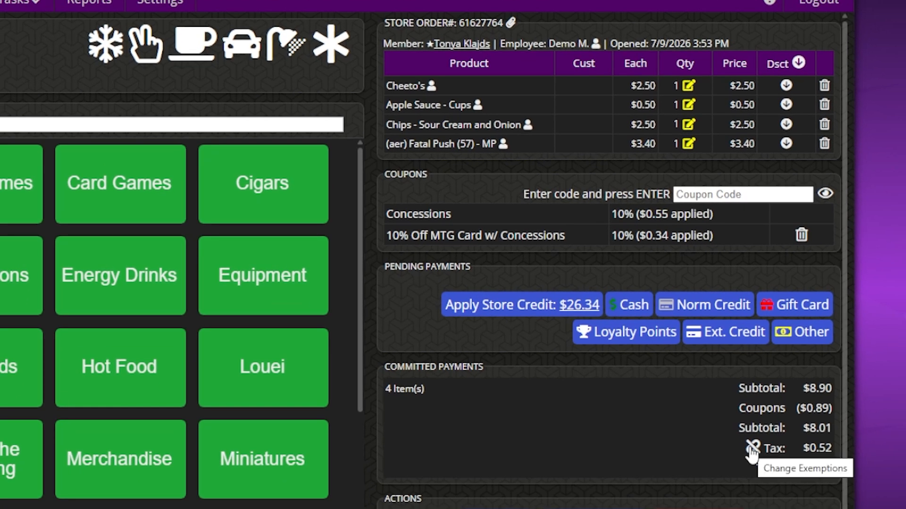
Step: Choose All Taxes Exempt with reason 'Oregon Resident. ID Checked!', bringing the total to $8.33
left_click(753, 448)
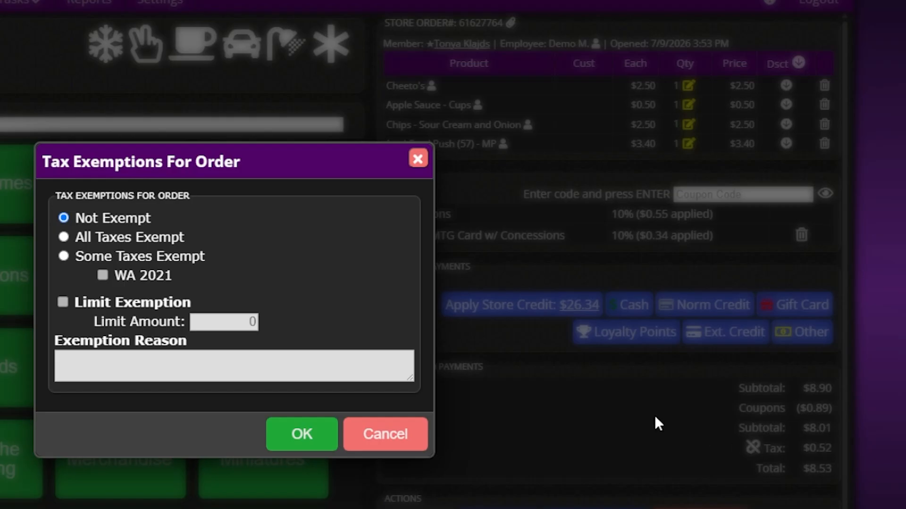
left_click(117, 242)
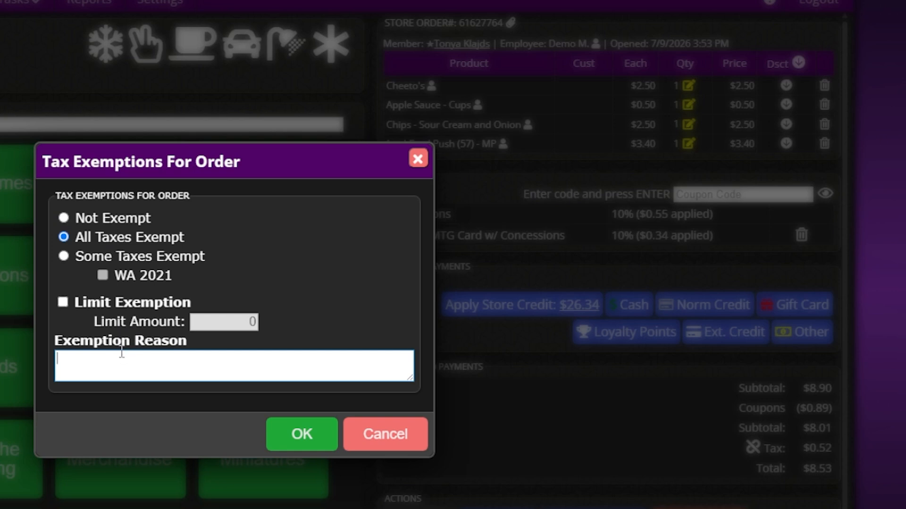
left_click(122, 352)
type("Oregon Resident. ID Checked!")
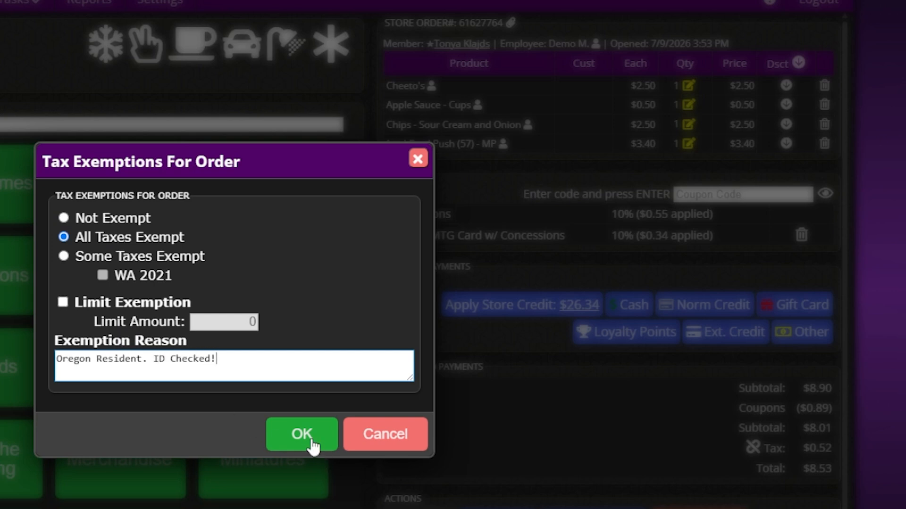
left_click(312, 443)
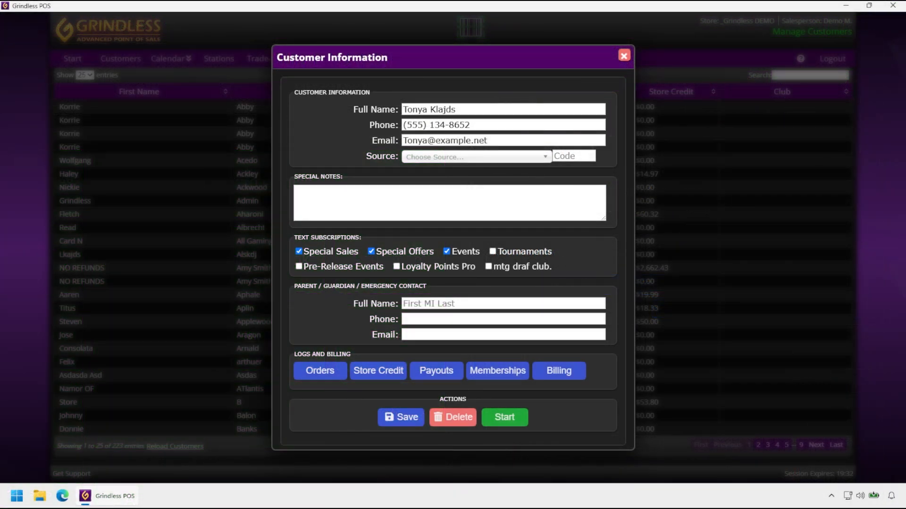
Step: Enter 'Customer is a regular! Treat especially well.' in the customer's Special Notes
left_click(429, 202)
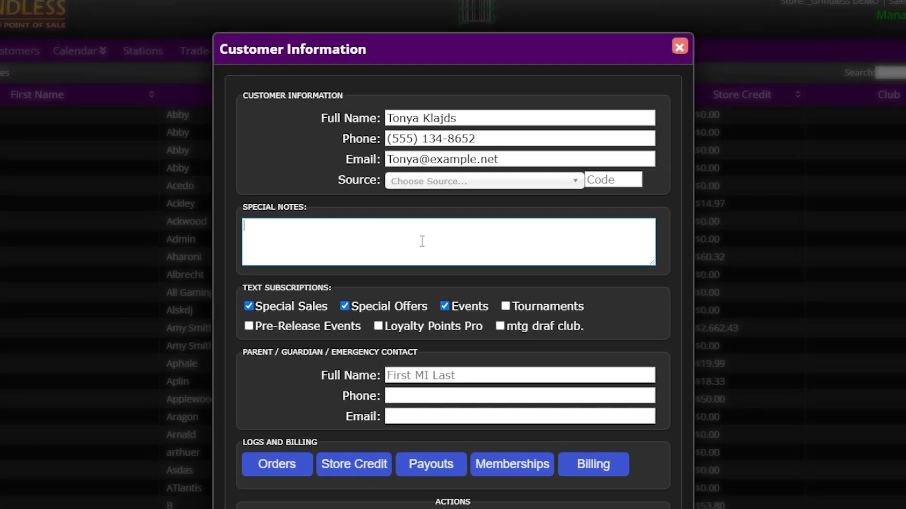
type("Customer is a regular! Tre")
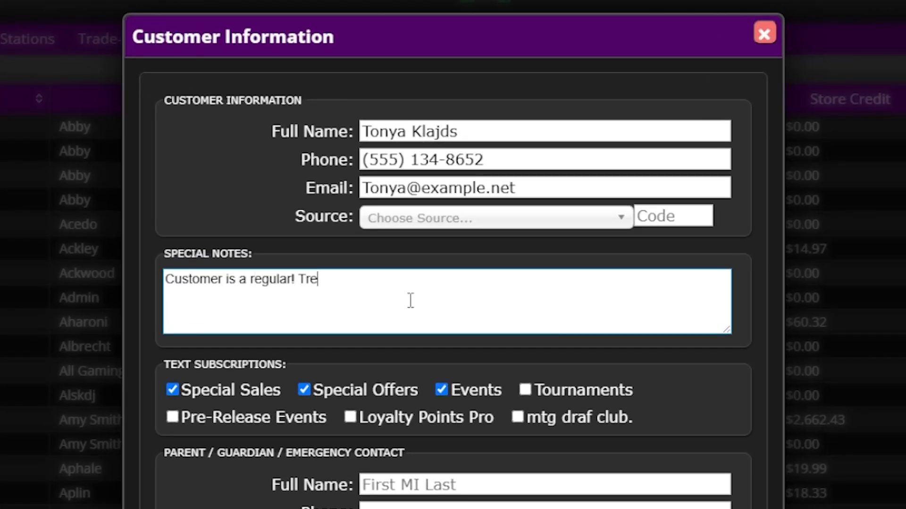
type("at especially well.")
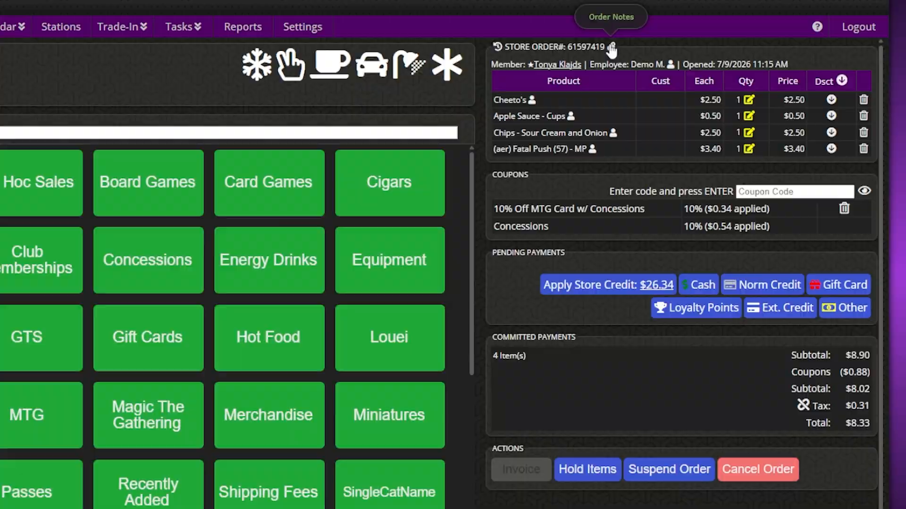
Step: Save an order note saying the customer had a great visit; the total stays $8.33
left_click(611, 46)
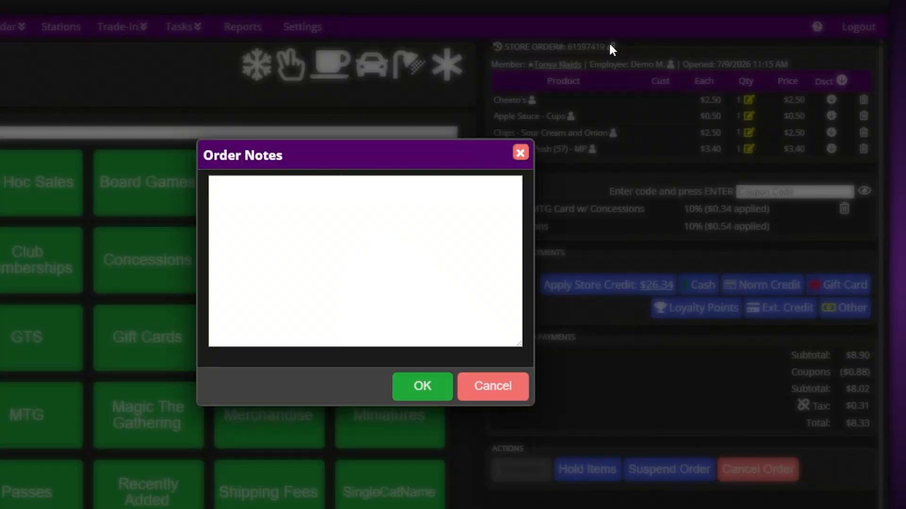
type("Tonya had a great visit!")
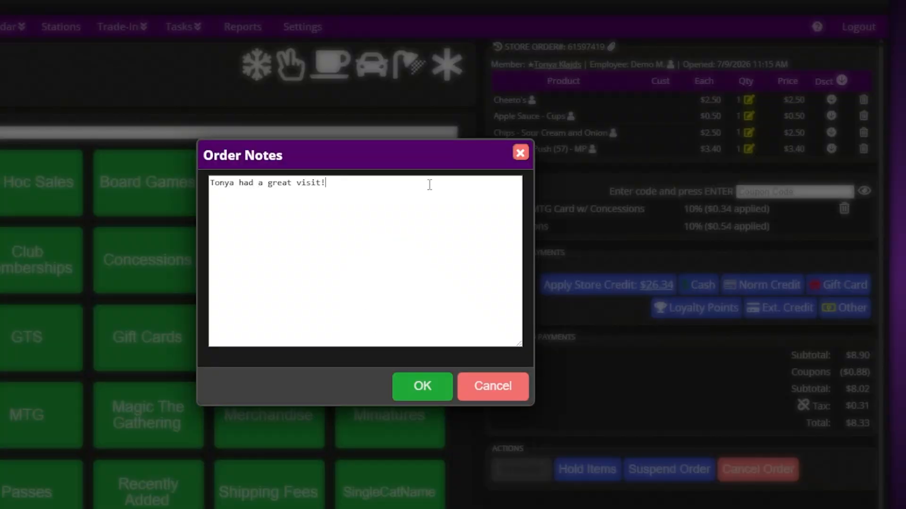
left_click(421, 387)
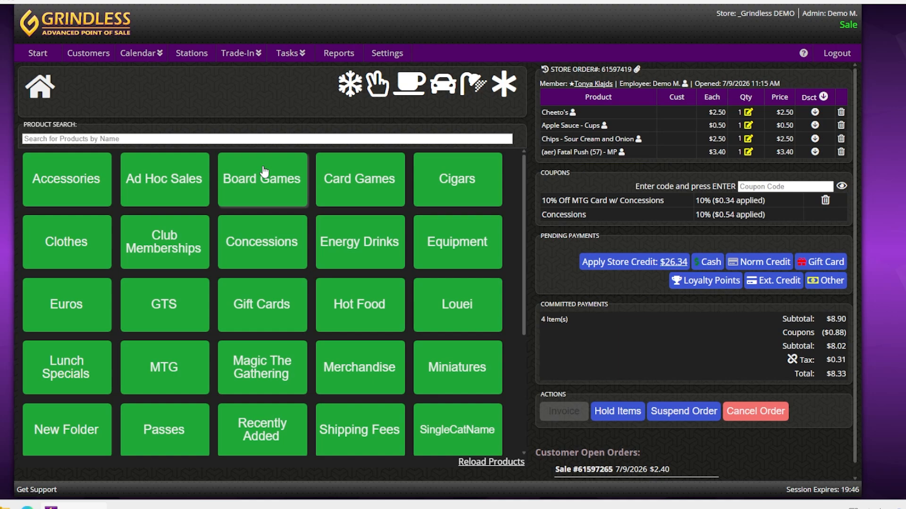
Step: Add Board Game XYZ ($50.00) from Board Games, try Hold Items, and begin a cash payment
left_click(148, 182)
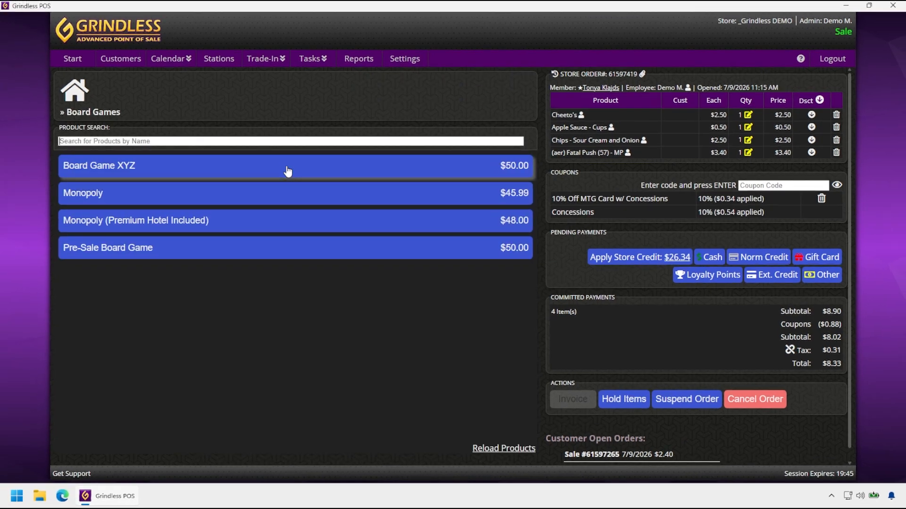
left_click(288, 171)
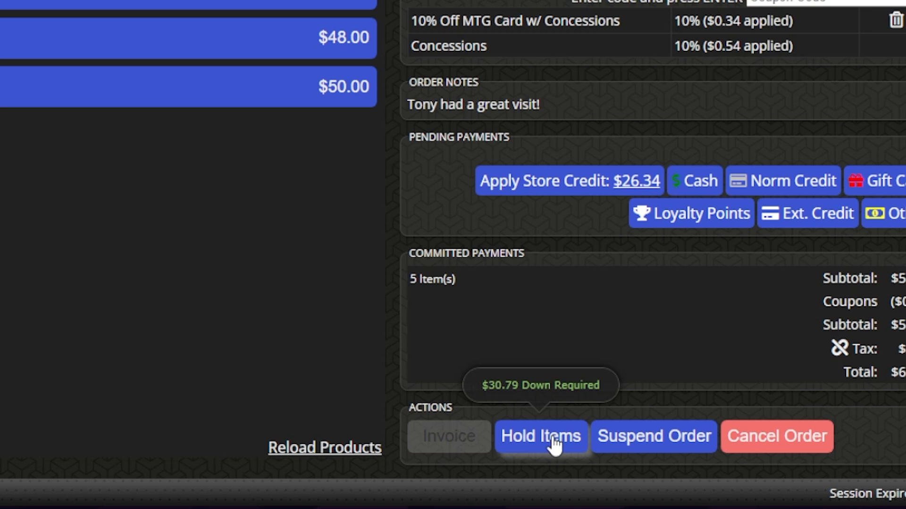
left_click(553, 440)
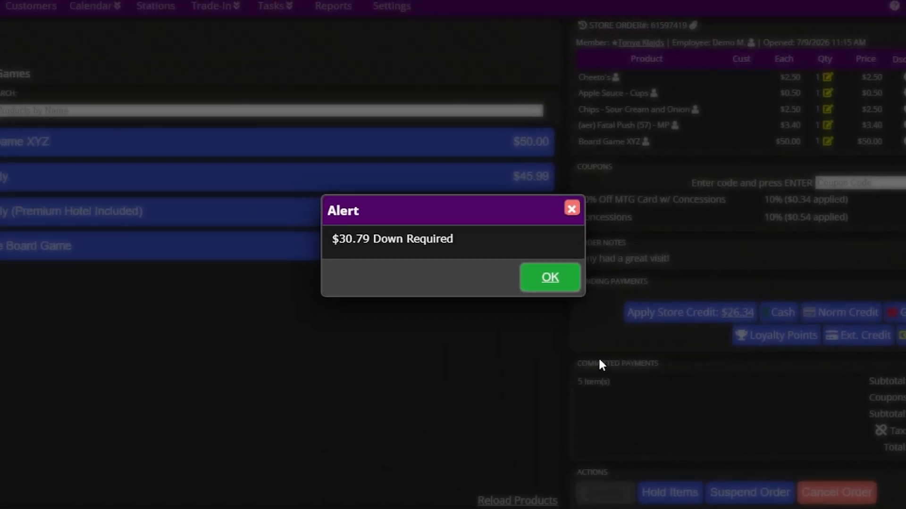
left_click(568, 283)
left_click(758, 307)
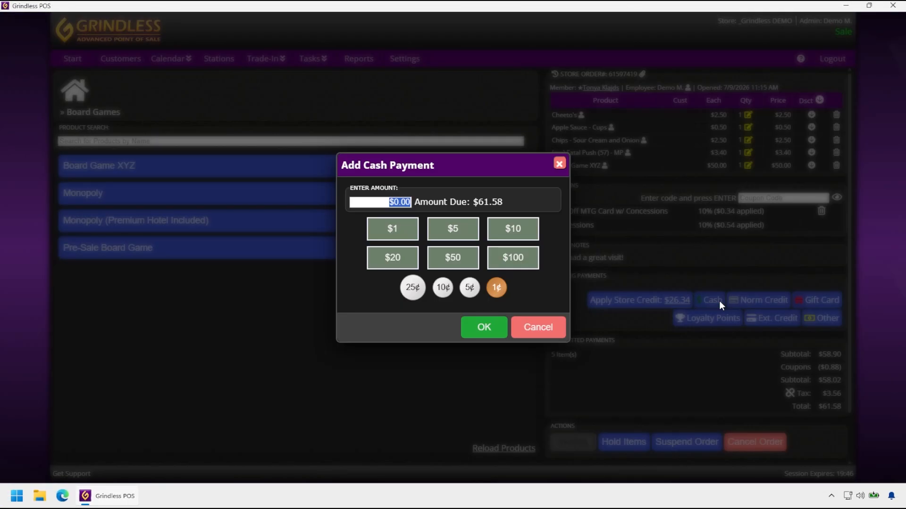
Step: Tender a $40.00 cash payment and try putting the items on layaway hold
type("40")
key("Return")
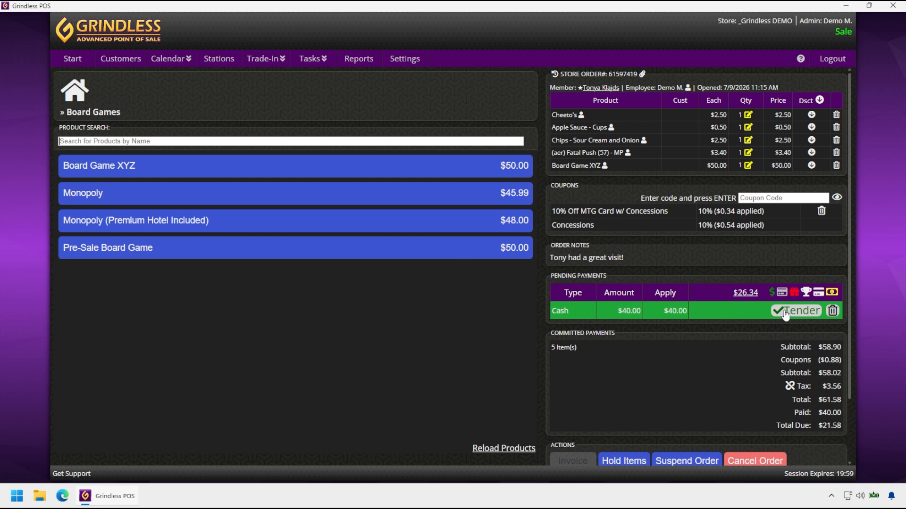
left_click(785, 314)
scroll(674, 377, "down", 2)
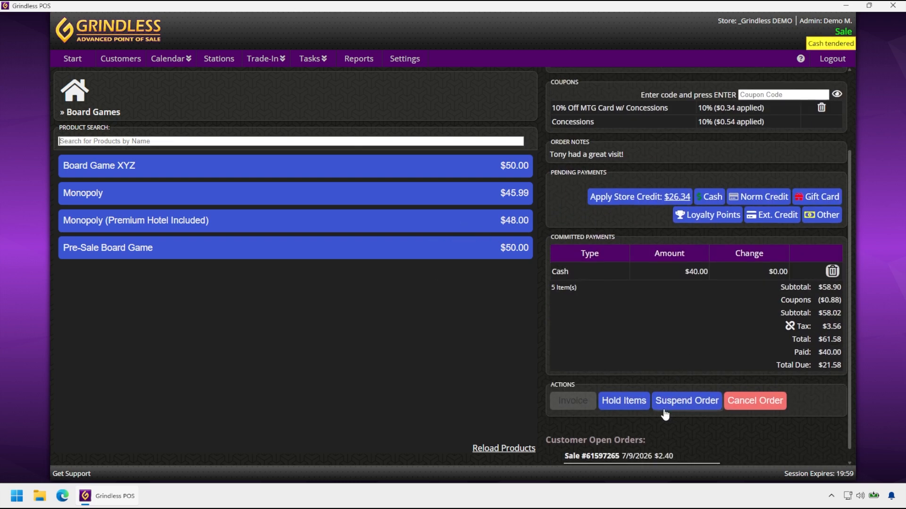
left_click(630, 404)
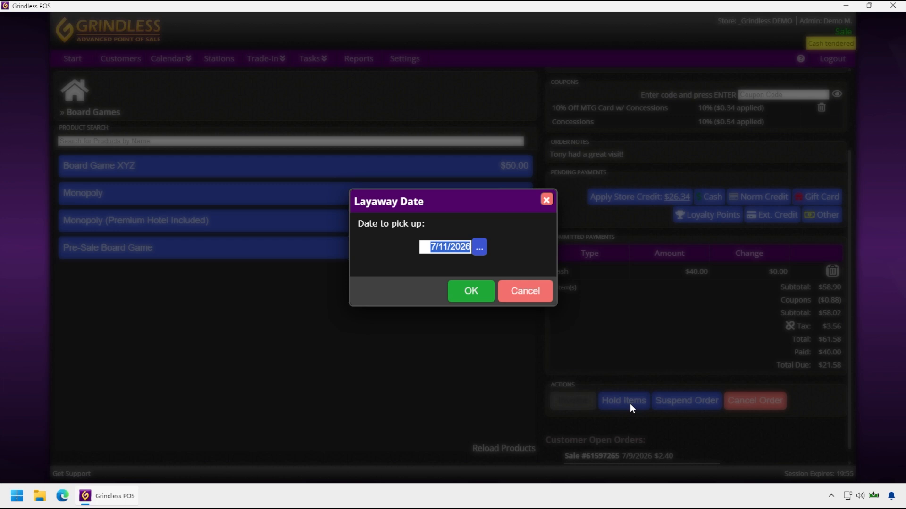
Step: Skip the layaway date, cancel the order voiding its payment, and start a new store order
key("Escape")
left_click(754, 401)
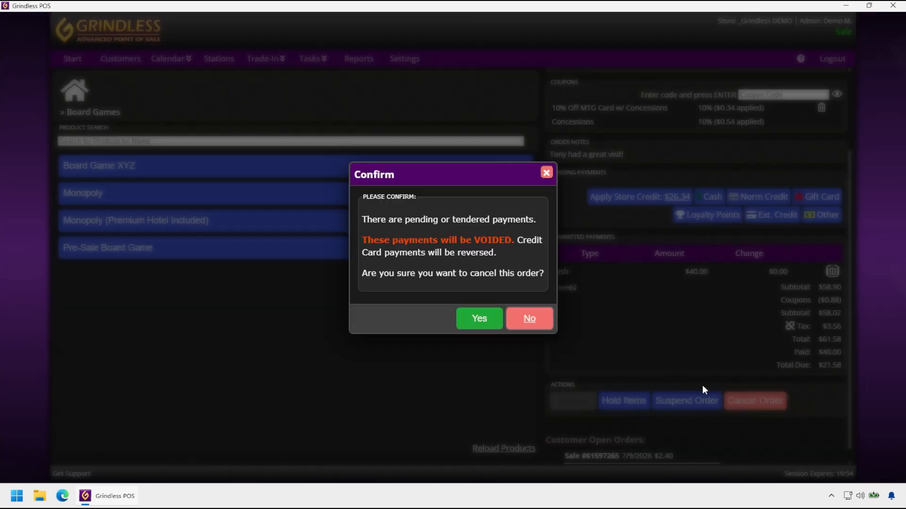
left_click(484, 325)
left_click(426, 179)
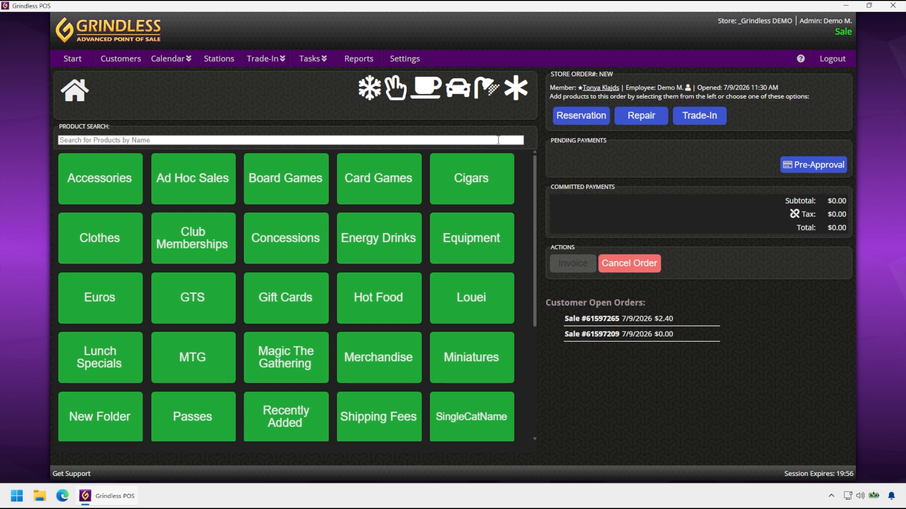
Step: Add the Hour of Devastation Booster Box via 'hour of' search, passing the age check, as Pick-up Later
type("hour of")
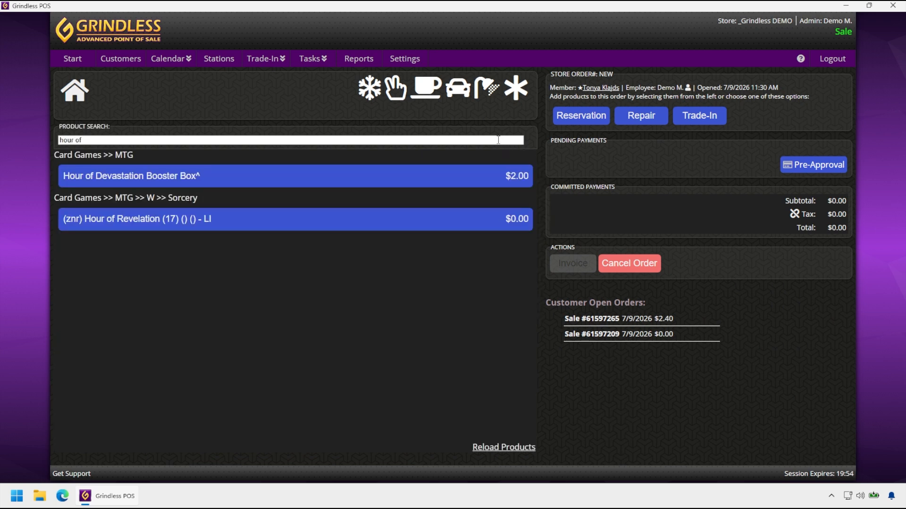
left_click(505, 177)
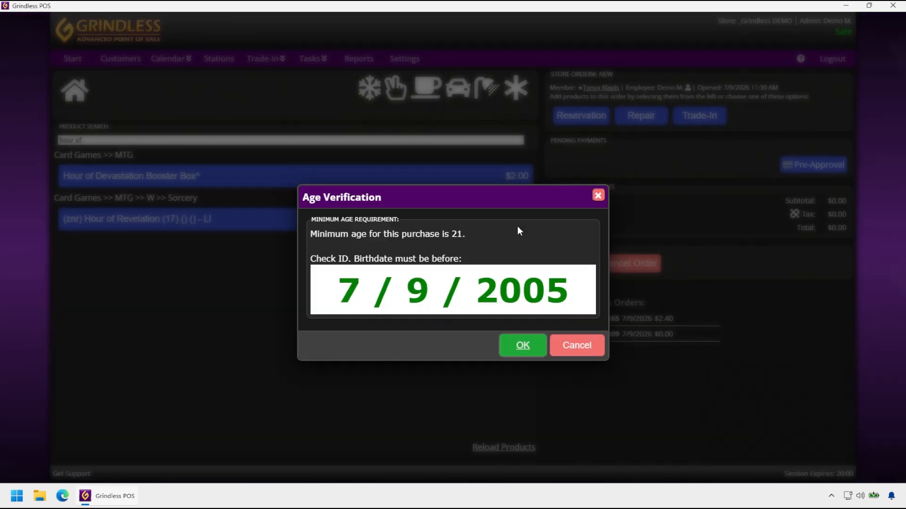
left_click(523, 346)
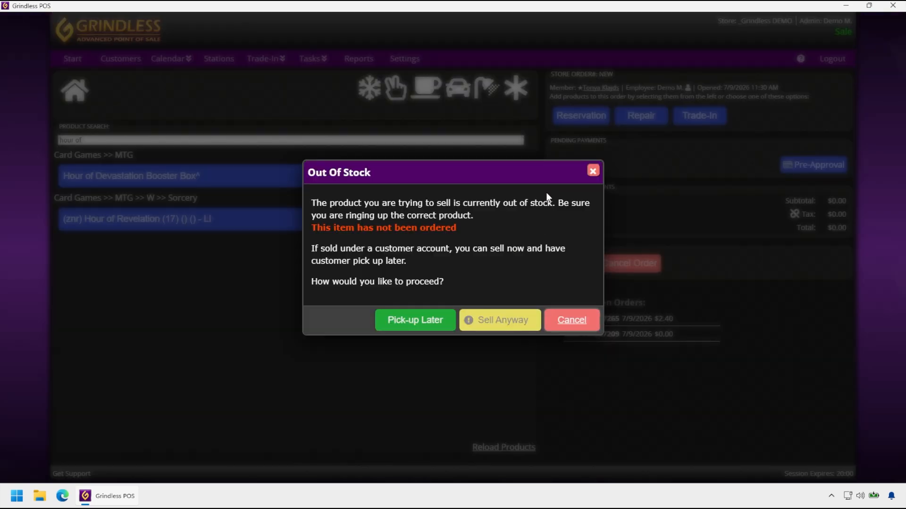
left_click(442, 322)
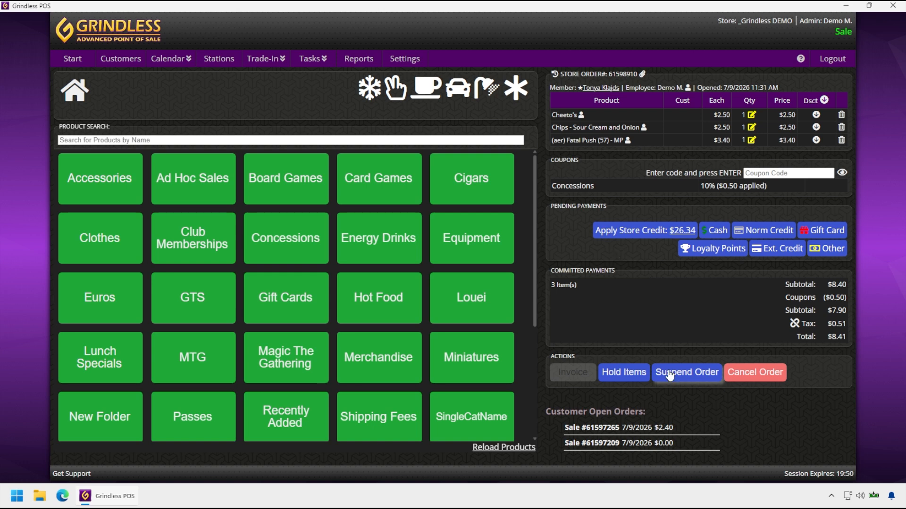
Step: Suspend the order and search the Open Orders report for the suspended sale
left_click(670, 373)
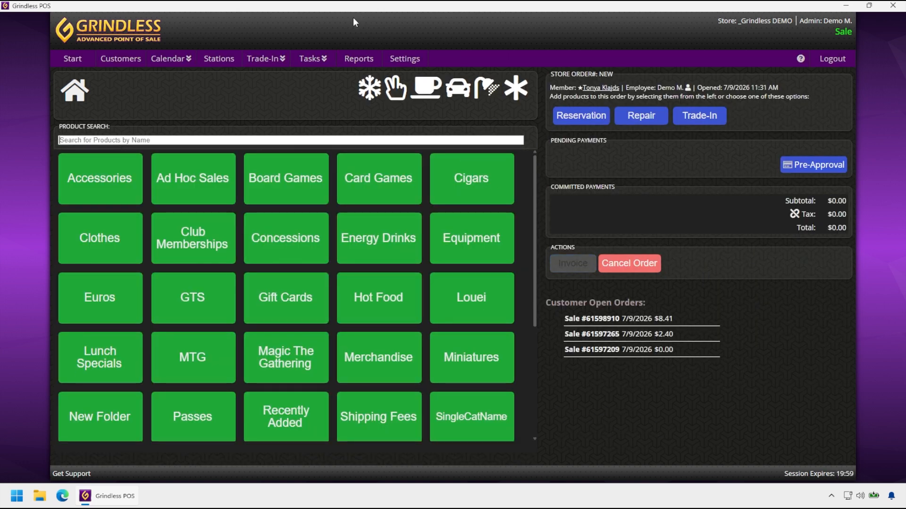
left_click(358, 59)
scroll(211, 333, "down", 3)
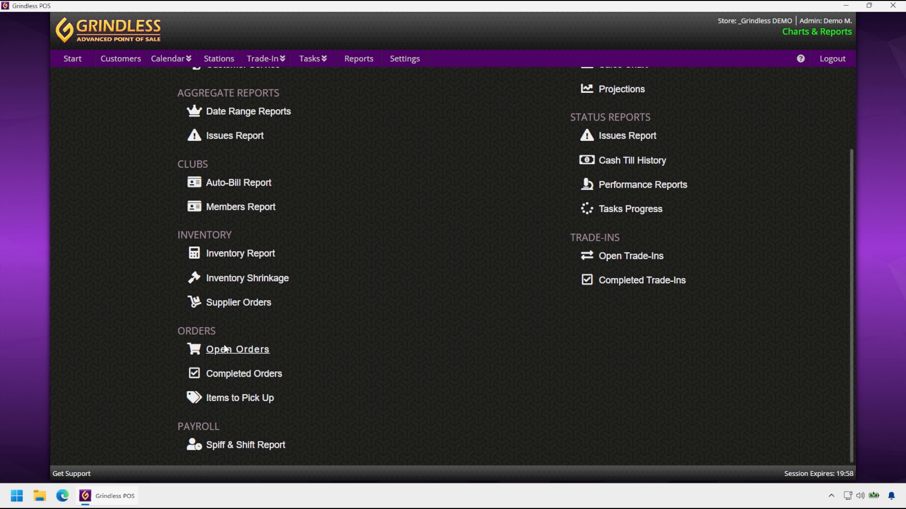
left_click(226, 349)
left_click(805, 106)
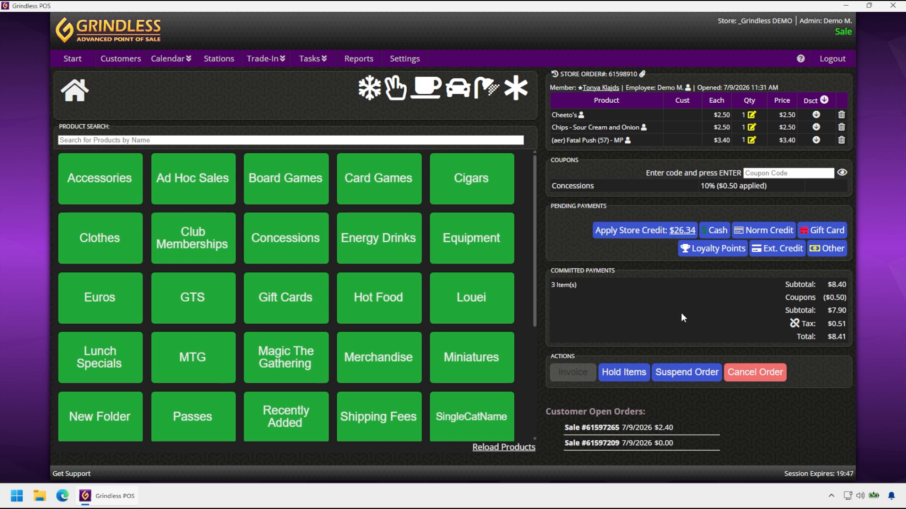
Step: Resume the sale from Customer Open Orders, then view the Open Orders report listing 222 orders
left_click(672, 373)
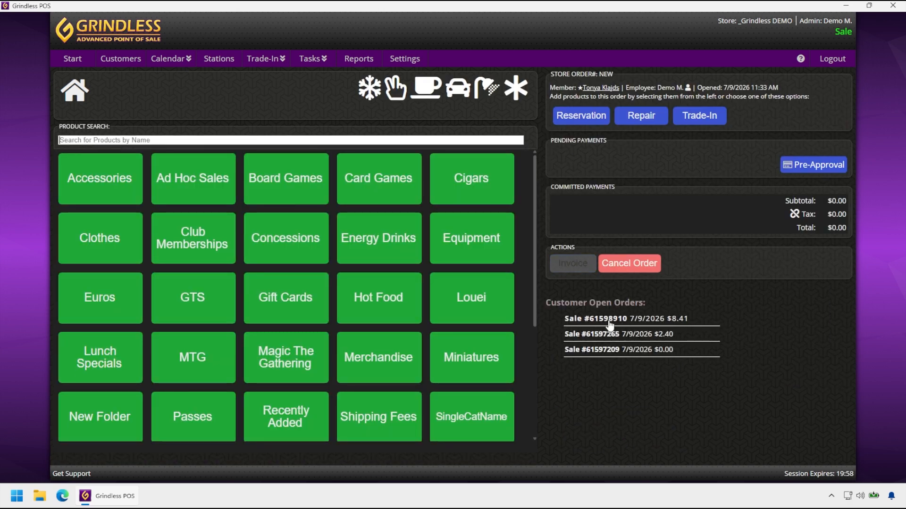
left_click(610, 320)
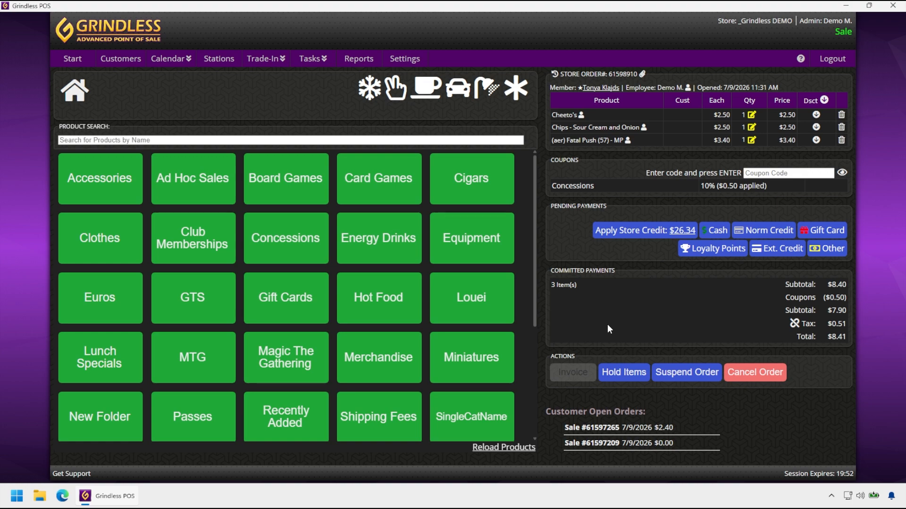
left_click(358, 59)
scroll(364, 228, "down", 2)
left_click(244, 349)
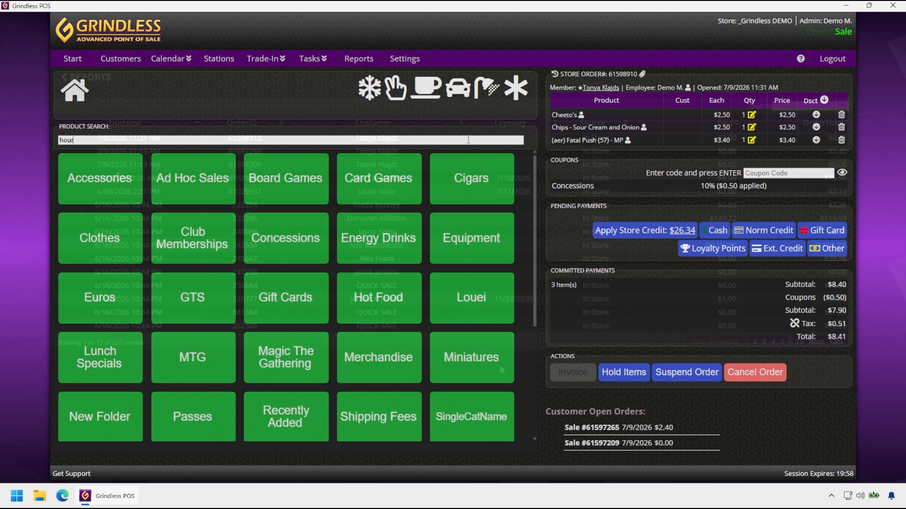
Step: Add the Hour of Devastation Booster Box with Sell Anyway, keeping its price at $2.00
type("r")
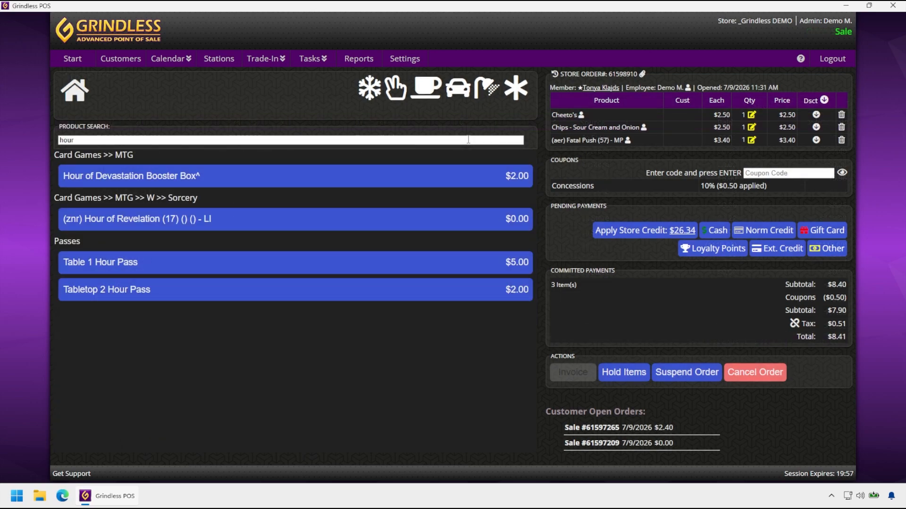
left_click(454, 179)
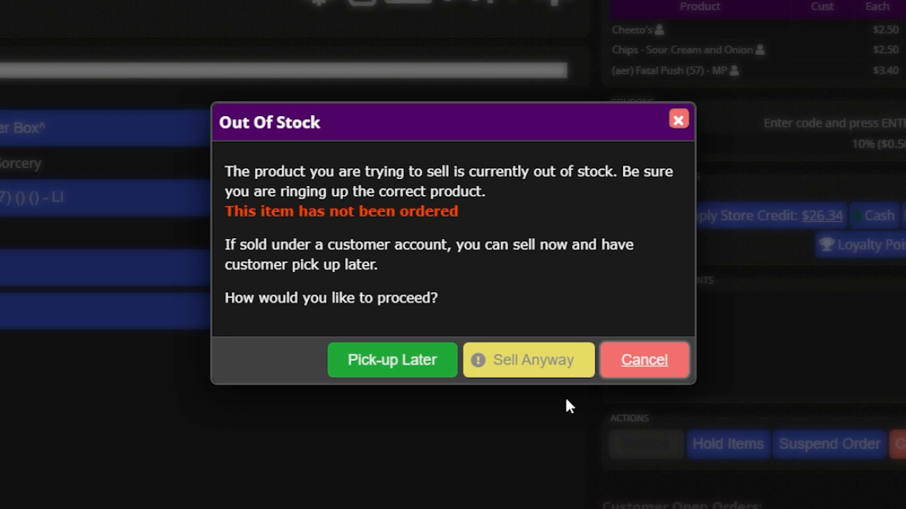
left_click(536, 366)
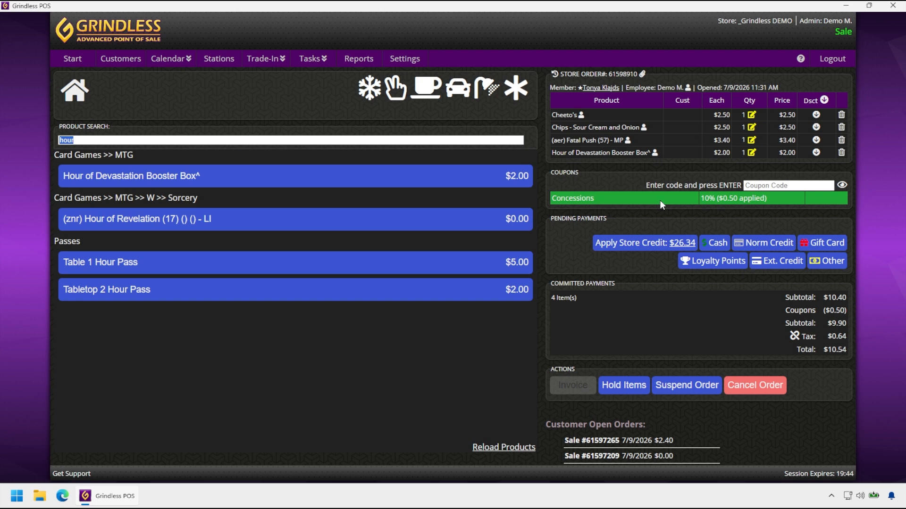
left_click(785, 153)
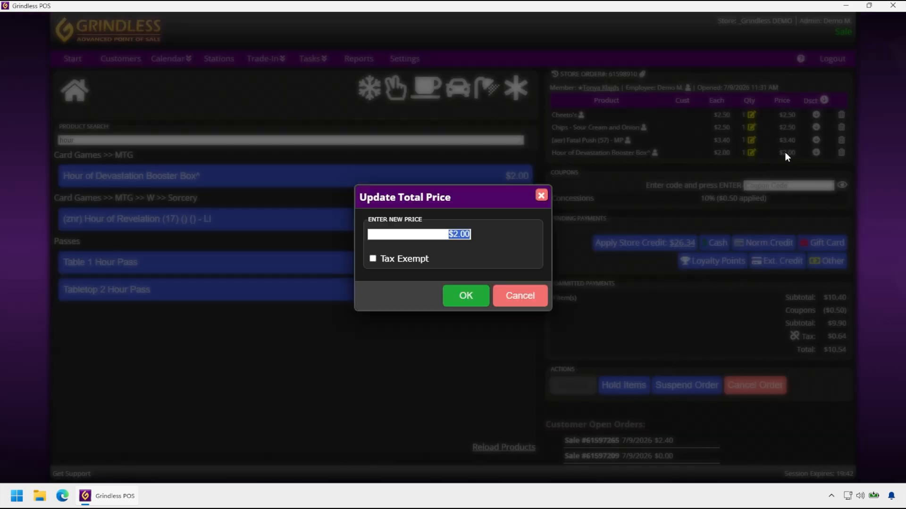
key("Escape")
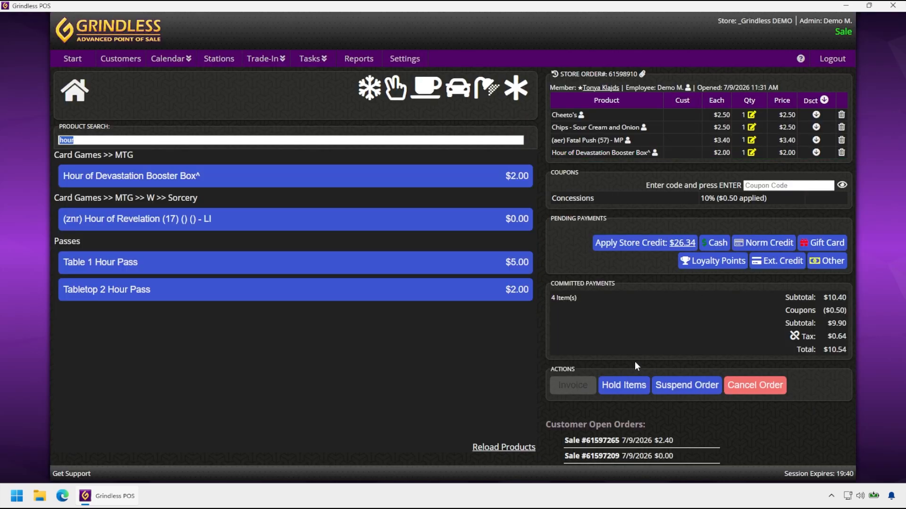
mouse_move(623, 389)
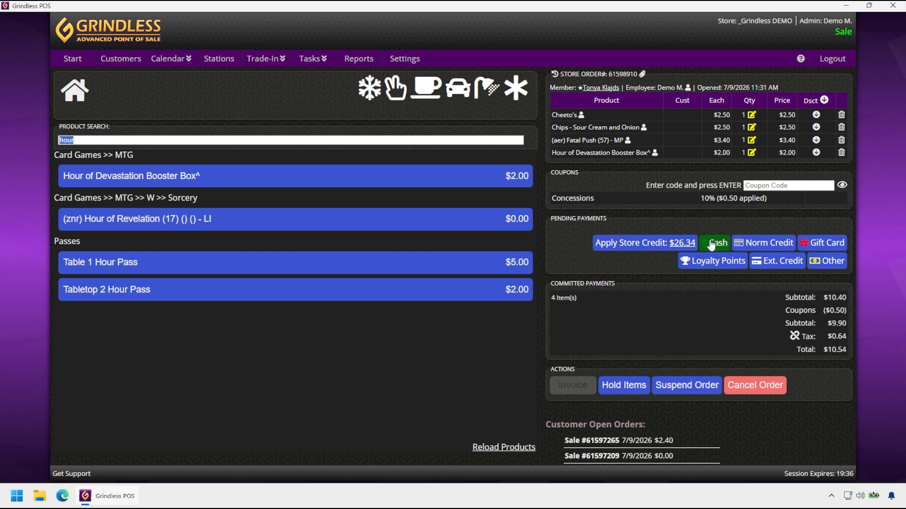
Step: Tender $20.00 cash against the $10.54 total and close the Sales Receipt
left_click(713, 243)
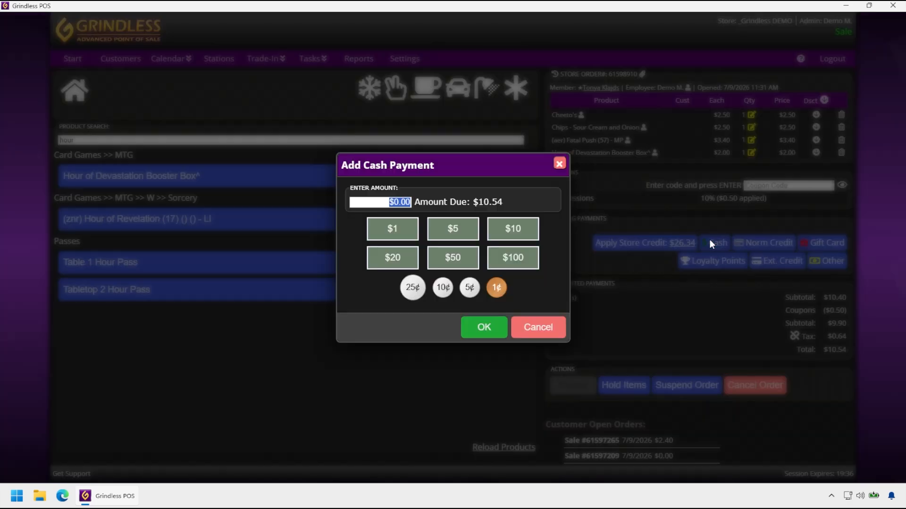
left_click(394, 262)
left_click(483, 327)
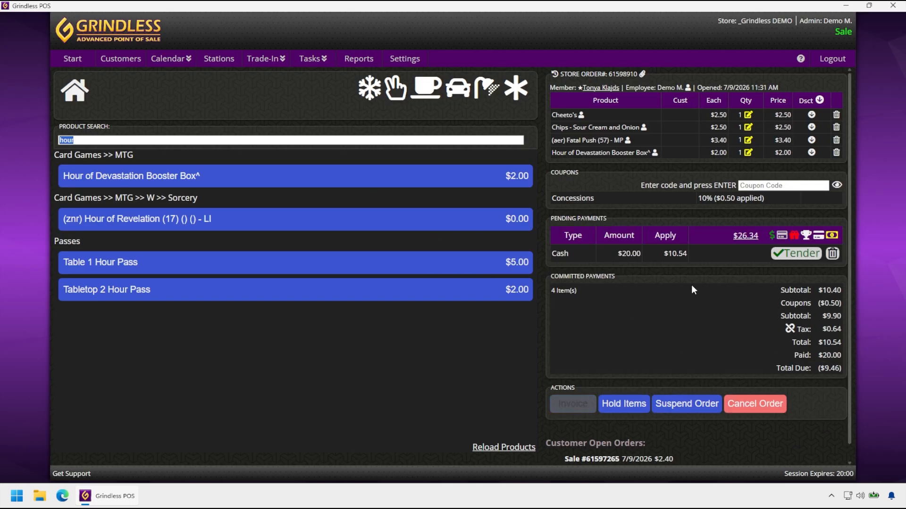
left_click(785, 259)
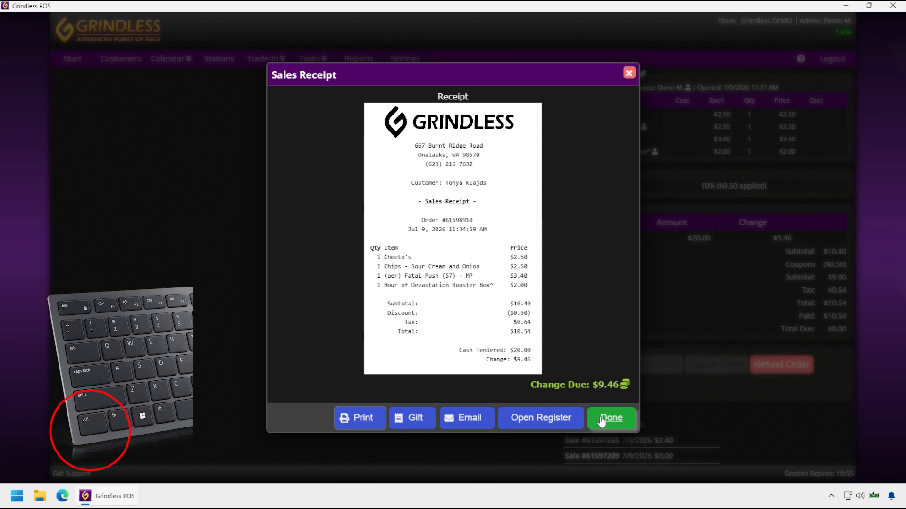
left_click(602, 418)
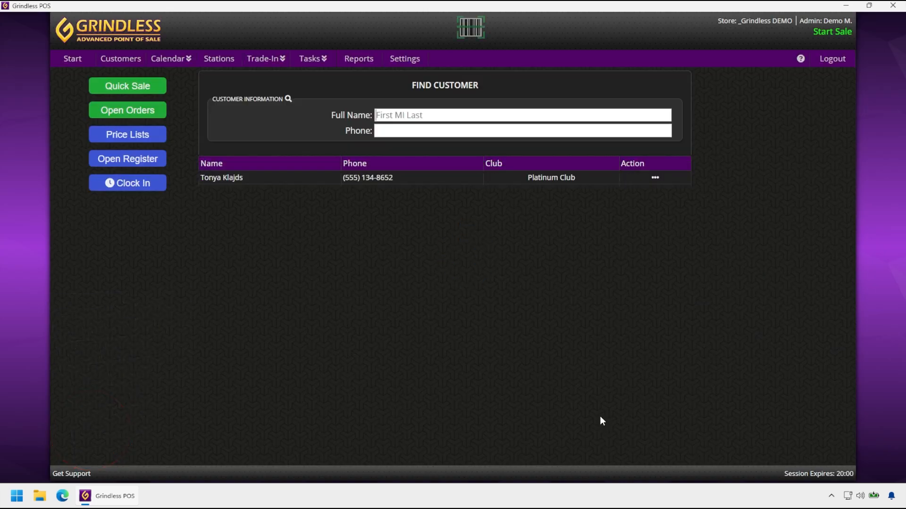